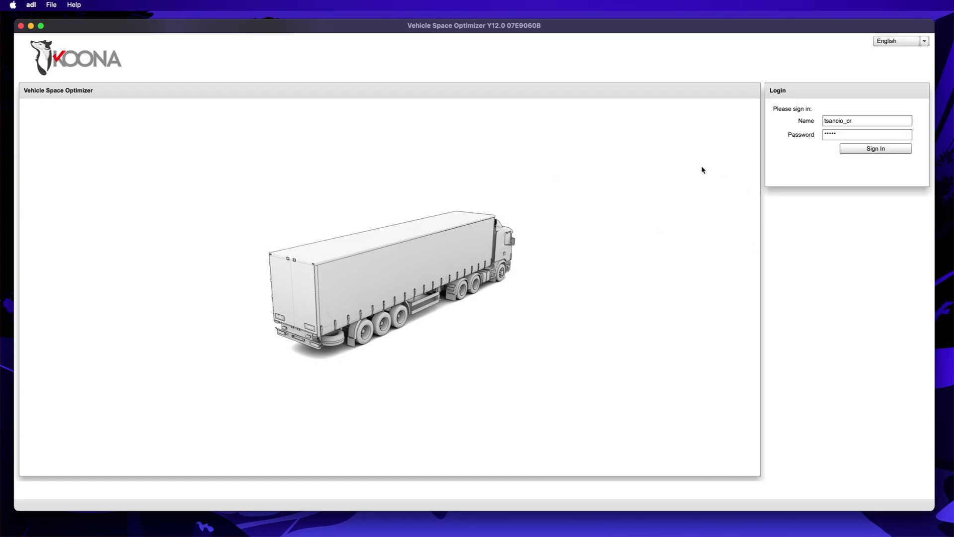
- Sign in with the pre-filled credentials and show the route contents list
{"action": "left_click", "coordinate": [879, 153]}
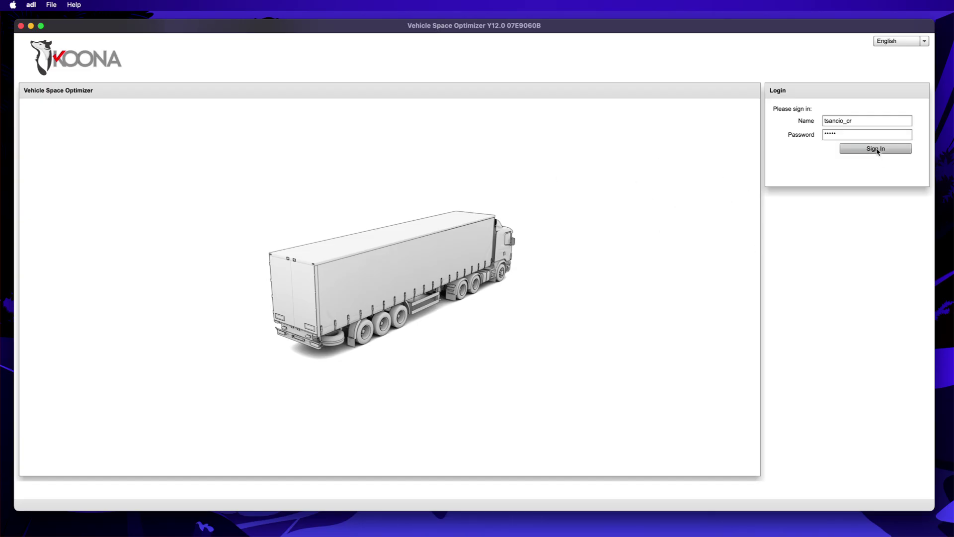
{"action": "left_click", "coordinate": [853, 151]}
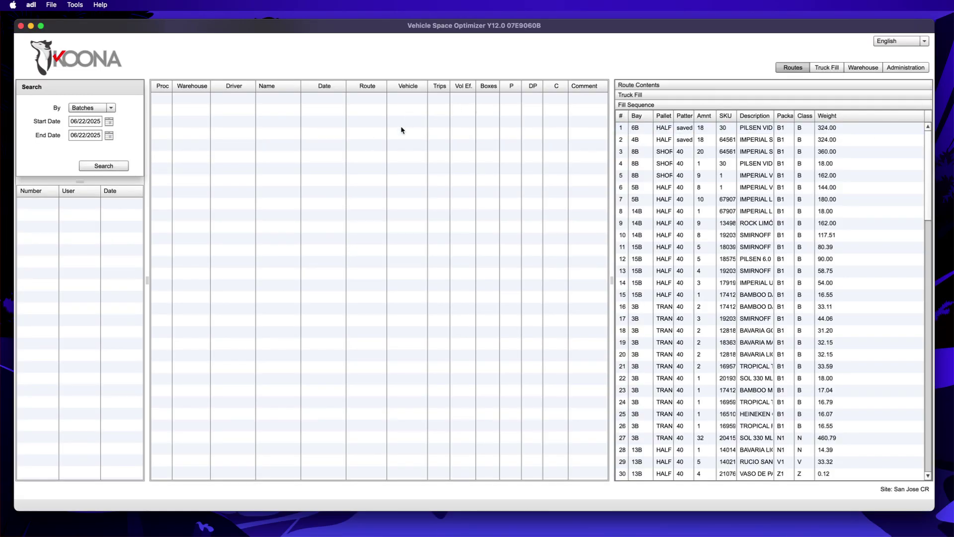
{"action": "left_click", "coordinate": [666, 85]}
- Search for the batches dated 06/22/2025 and load the routes of batch 48934
{"action": "left_click", "coordinate": [99, 166]}
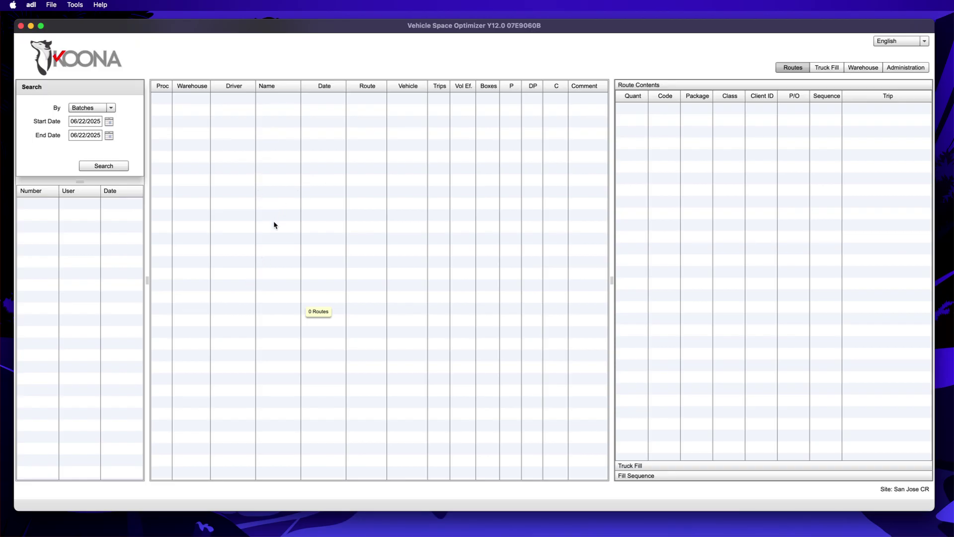
{"action": "left_click", "coordinate": [104, 166]}
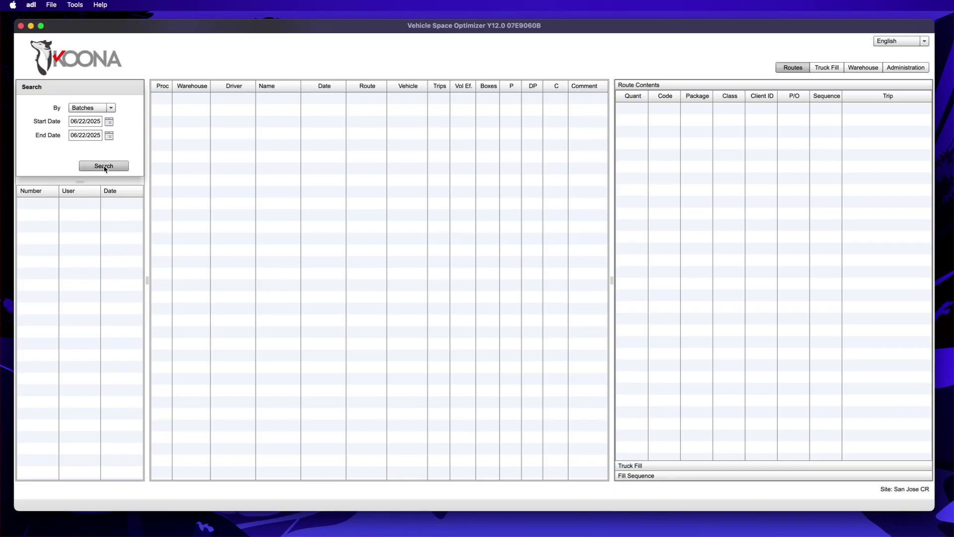
{"action": "left_click", "coordinate": [79, 204]}
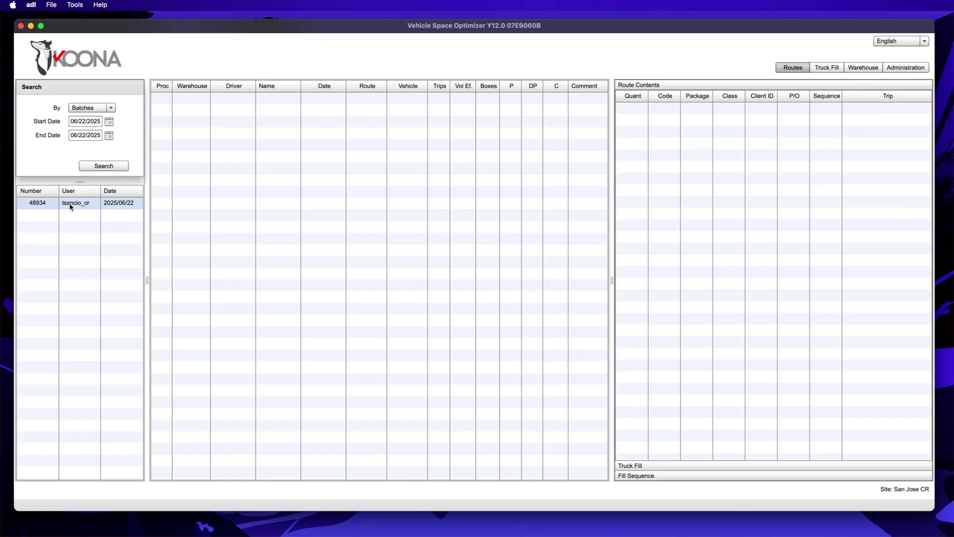
{"action": "double_click", "coordinate": [72, 205]}
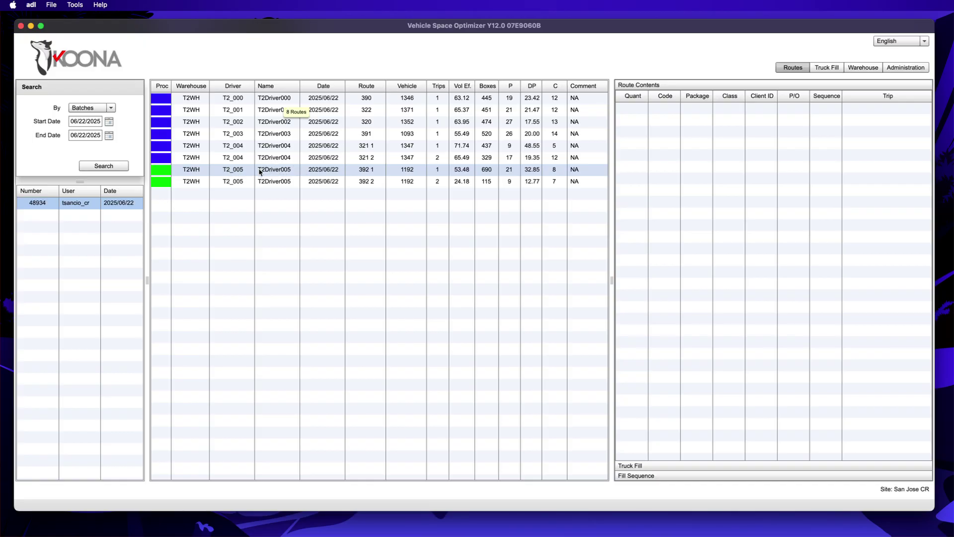
- Review the contents of route 392 1 and of route 321 2
{"action": "left_click", "coordinate": [167, 171]}
{"action": "left_click", "coordinate": [204, 182], "text": "shift"}
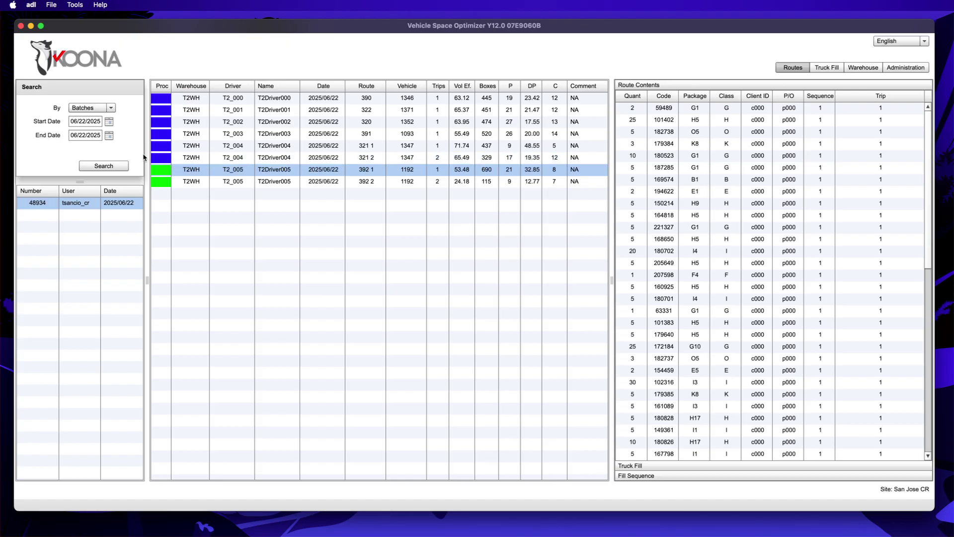
{"action": "left_click", "coordinate": [222, 157]}
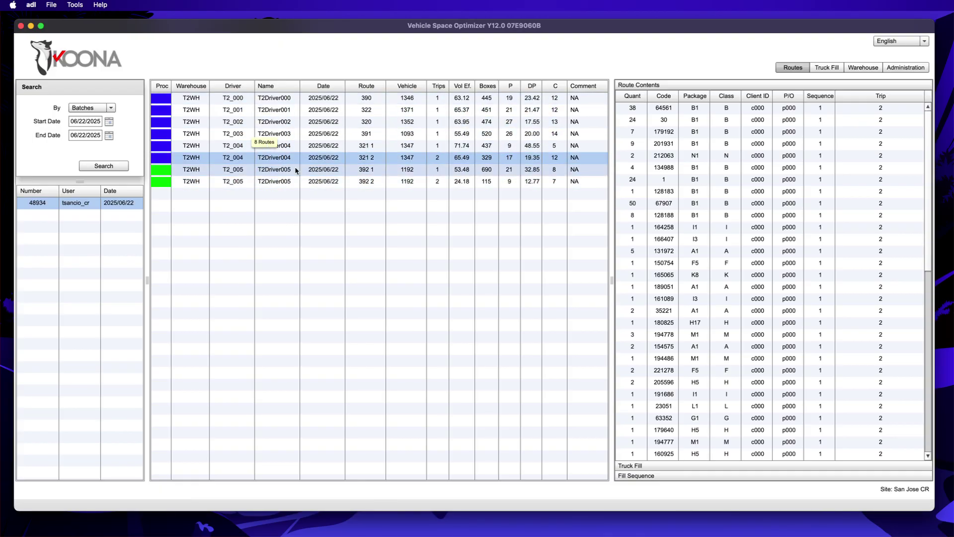
- Expand the truck fill tree down to the bays for route 321 2 and for route 322
{"action": "left_click", "coordinate": [683, 470]}
{"action": "left_click", "coordinate": [621, 107]}
{"action": "left_click", "coordinate": [629, 117]}
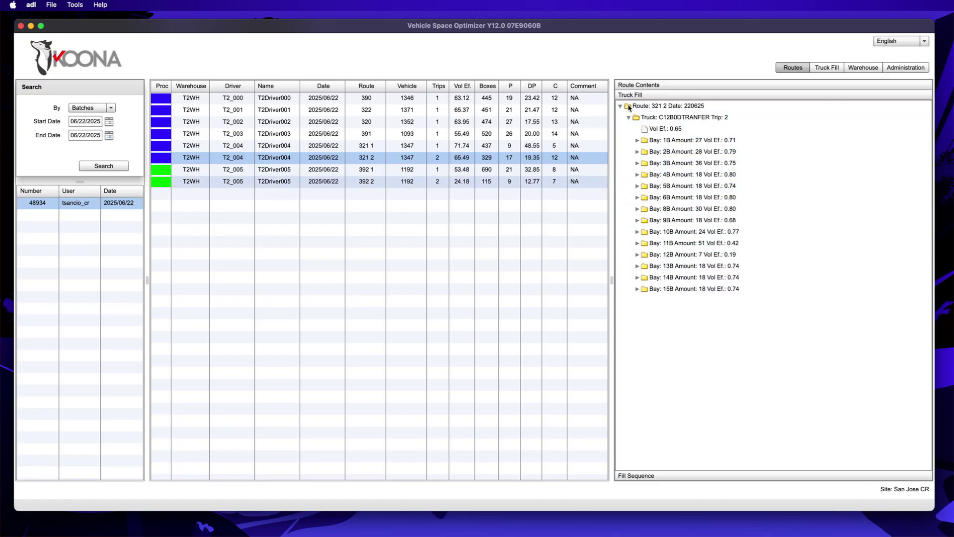
{"action": "left_click", "coordinate": [365, 110]}
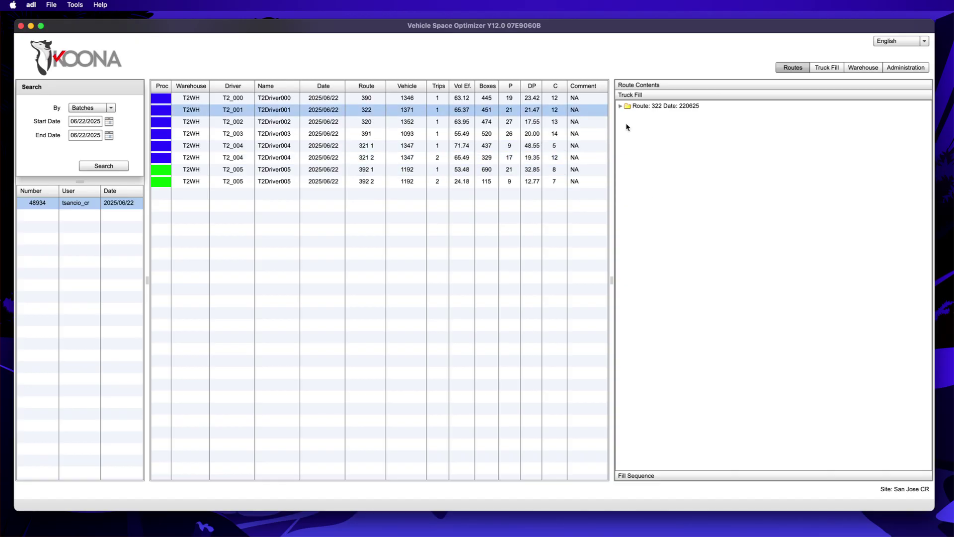
{"action": "left_click", "coordinate": [621, 106]}
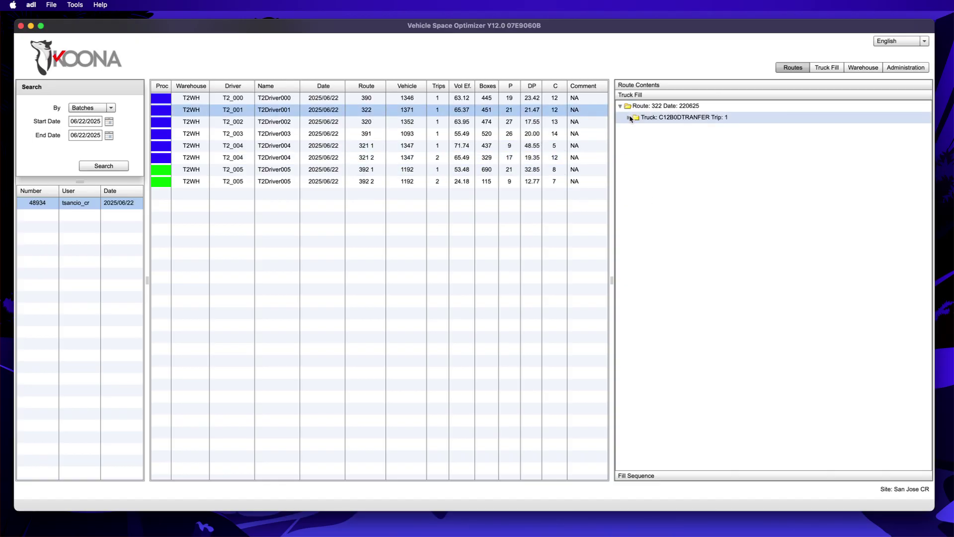
{"action": "left_click", "coordinate": [628, 118]}
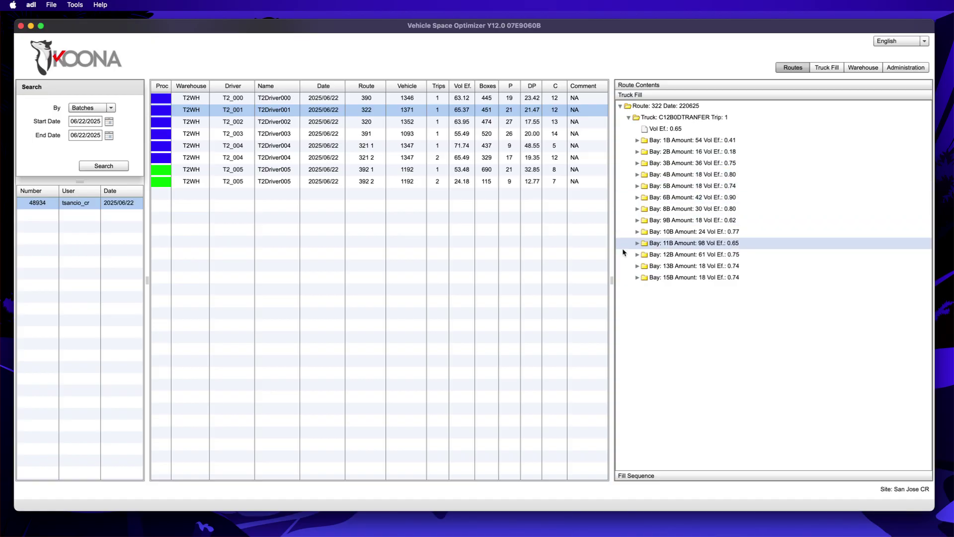
- Open route 391 in the Truck Viewer to examine its bay loads and axle weights
{"action": "left_click", "coordinate": [369, 139]}
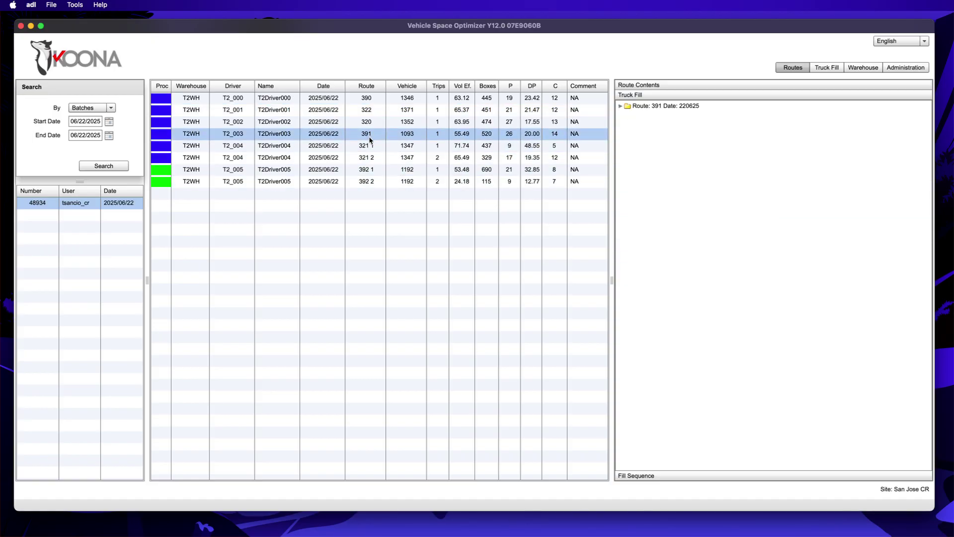
{"action": "right_click", "coordinate": [372, 134]}
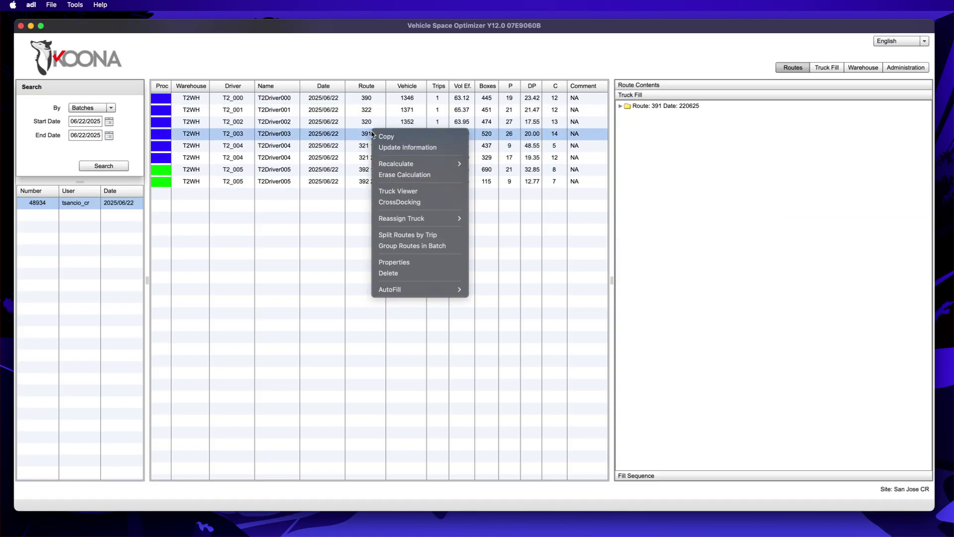
{"action": "left_click", "coordinate": [419, 192]}
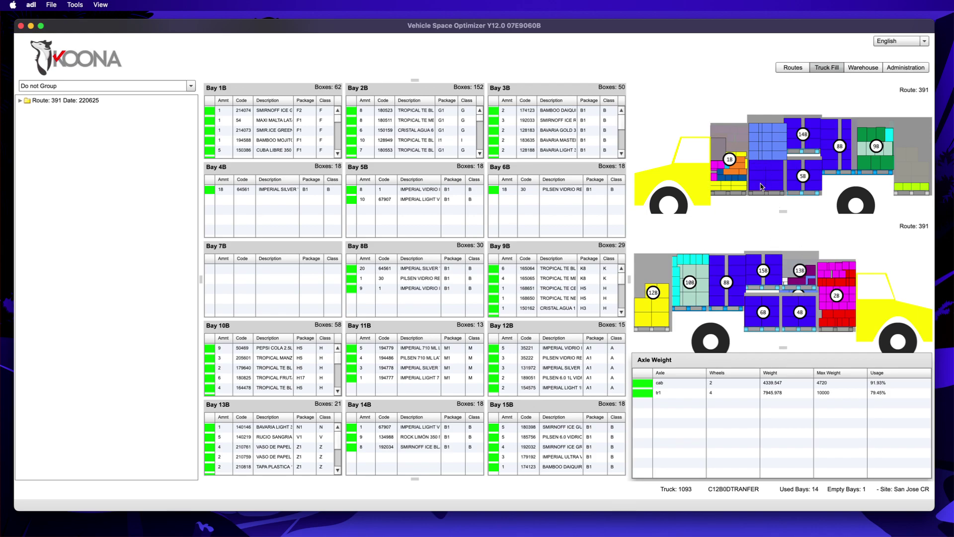
- Return to the routes list and expand route 391's truck fill down to its bays
{"action": "left_click", "coordinate": [789, 68]}
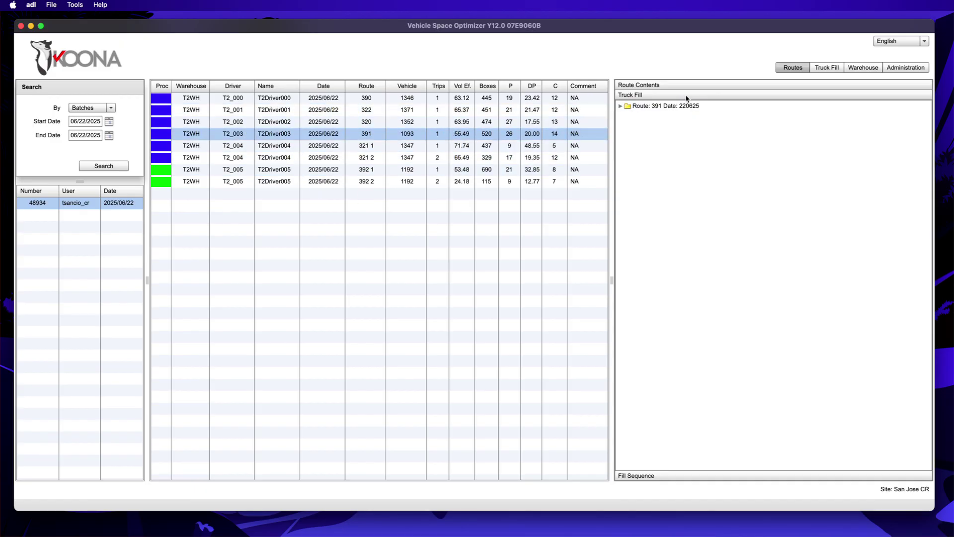
{"action": "left_click", "coordinate": [620, 106]}
{"action": "left_click", "coordinate": [629, 118]}
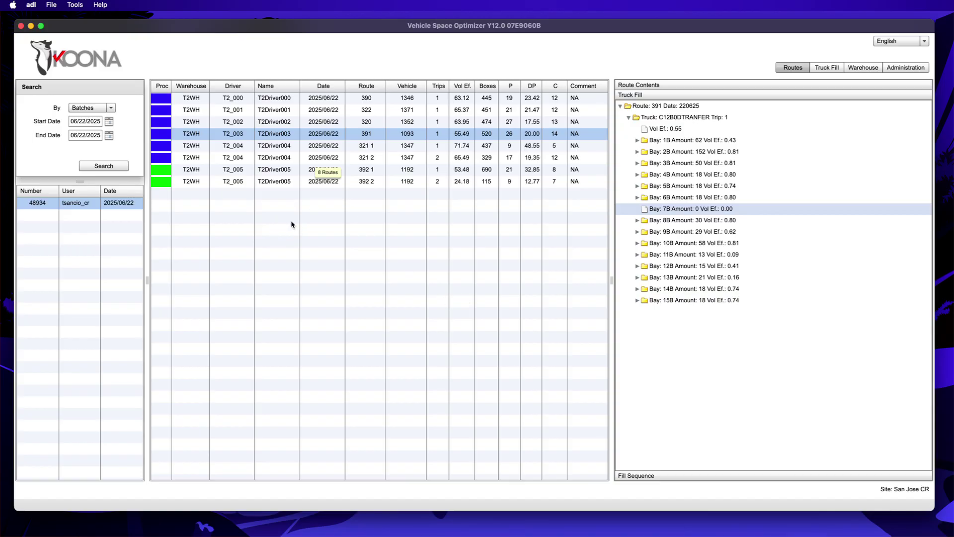
- Start loading a route batch from disk with the file crossdocking input 20250621 rev1.csv in the Crossdocking folder
{"action": "left_click", "coordinate": [53, 5]}
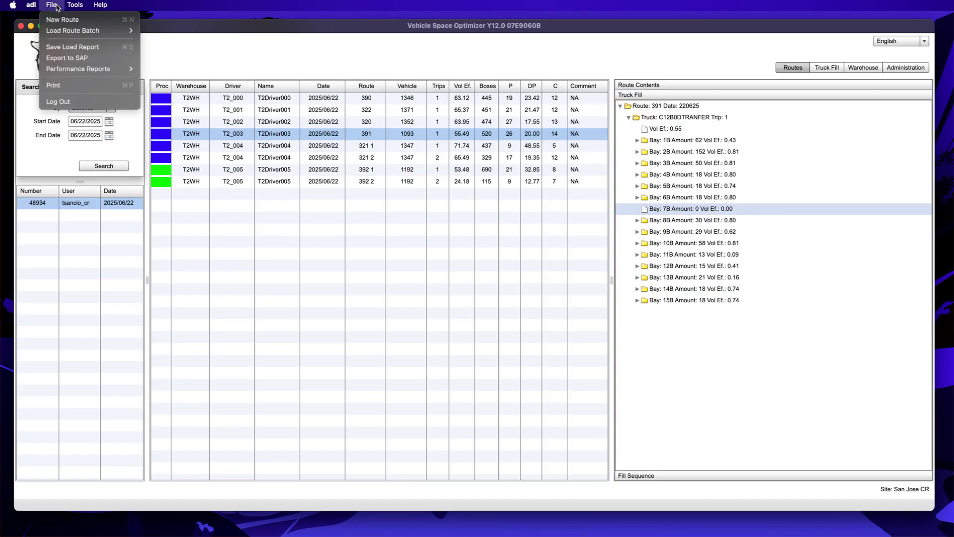
{"action": "mouse_move", "coordinate": [64, 31]}
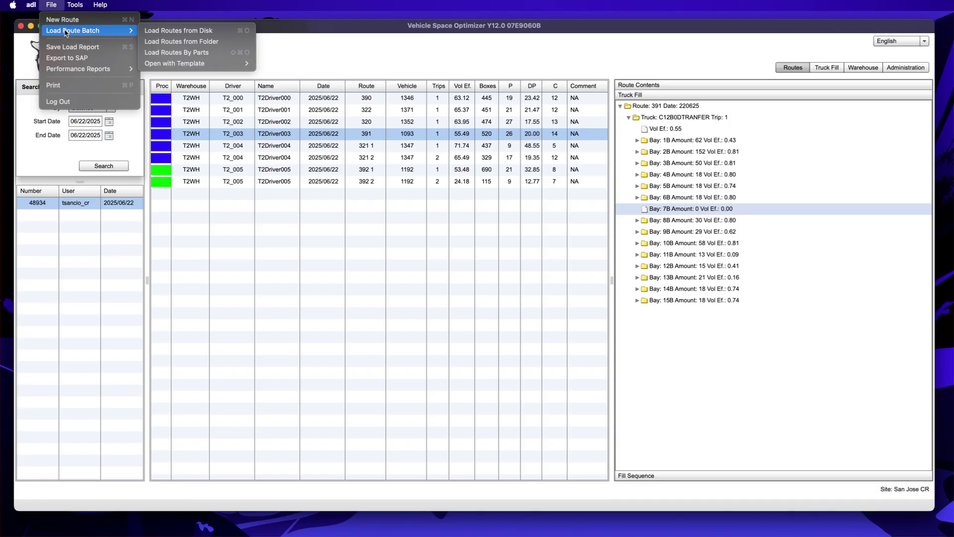
{"action": "left_click", "coordinate": [177, 31]}
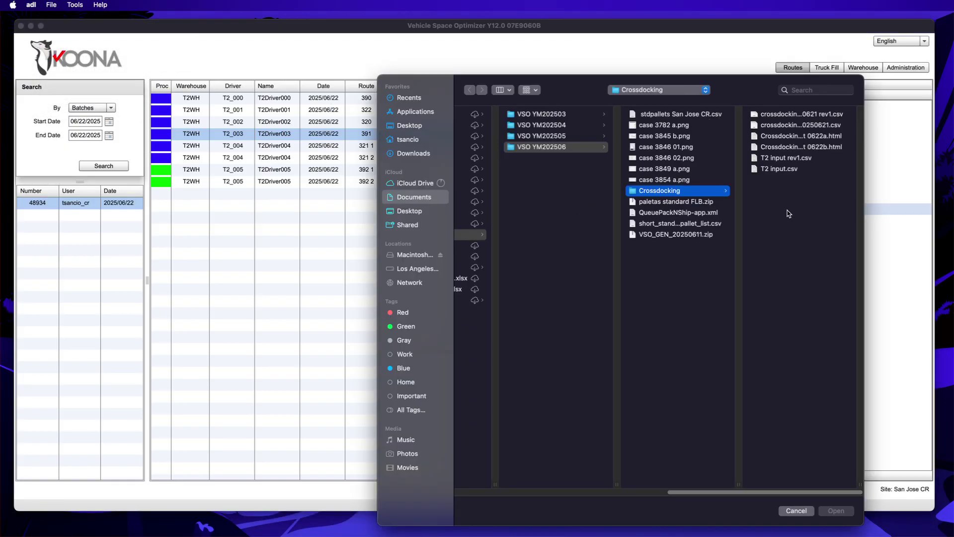
{"action": "left_click", "coordinate": [776, 115]}
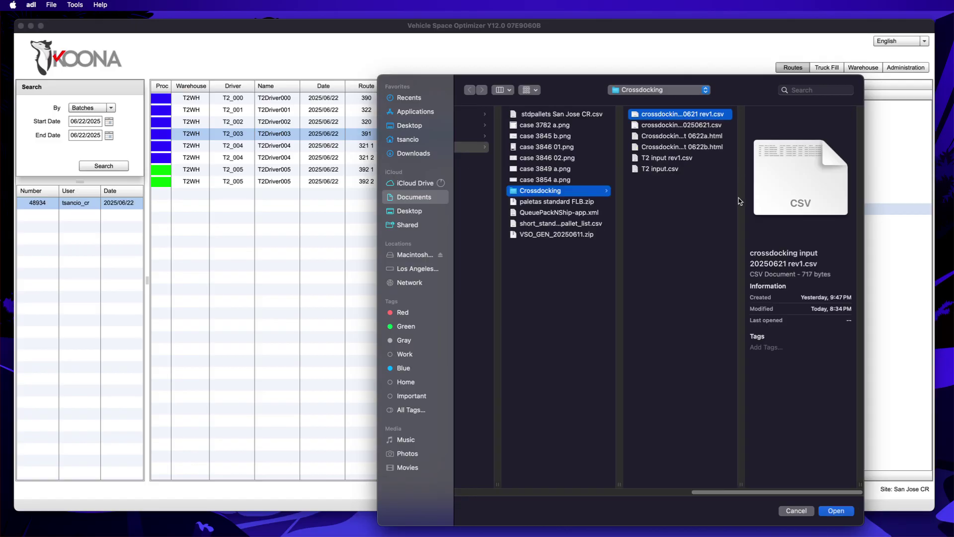
{"action": "left_click", "coordinate": [837, 512]}
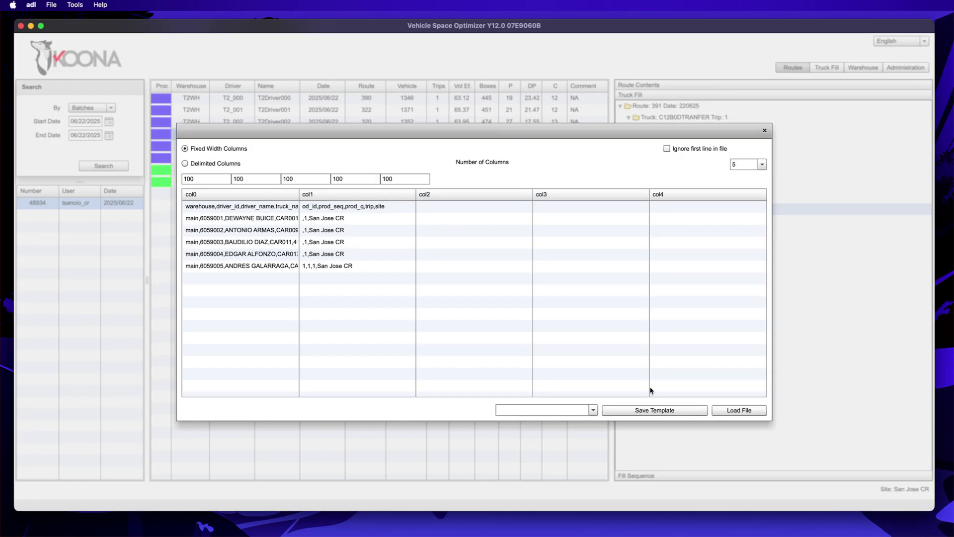
- Import the file with the QPM Server template, ignoring its first line, and dismiss the missing-boxes notice
{"action": "left_click", "coordinate": [593, 411]}
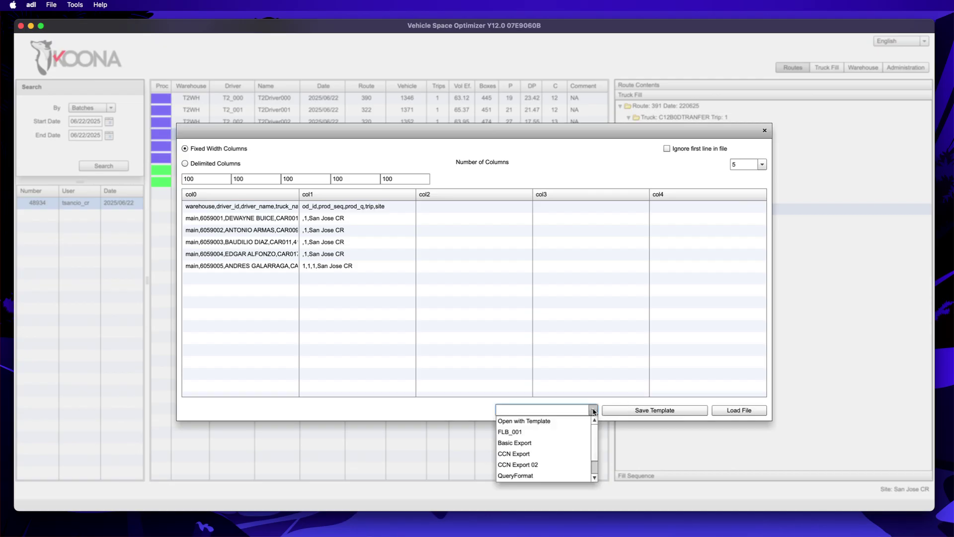
{"action": "scroll", "coordinate": [562, 439], "scroll_direction": "down", "scroll_amount": 2}
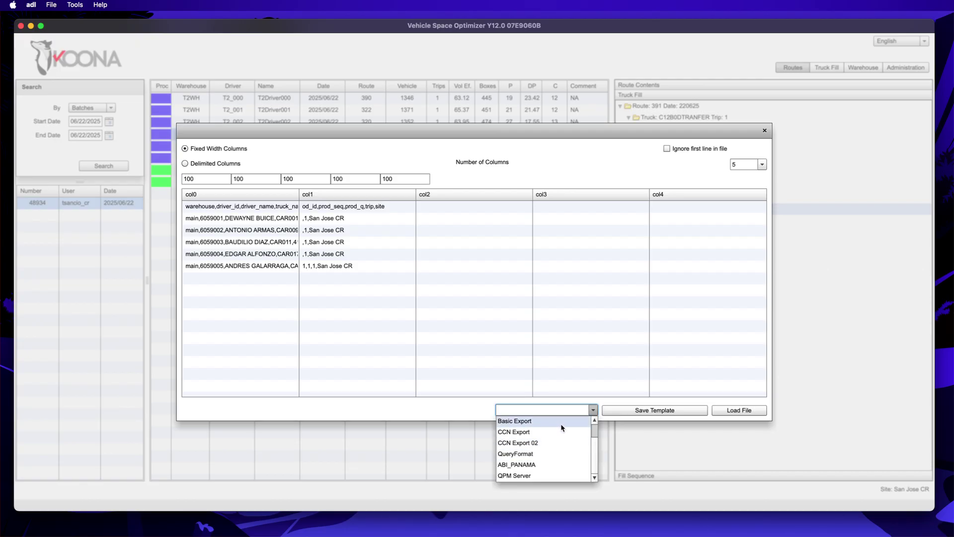
{"action": "left_click", "coordinate": [536, 477]}
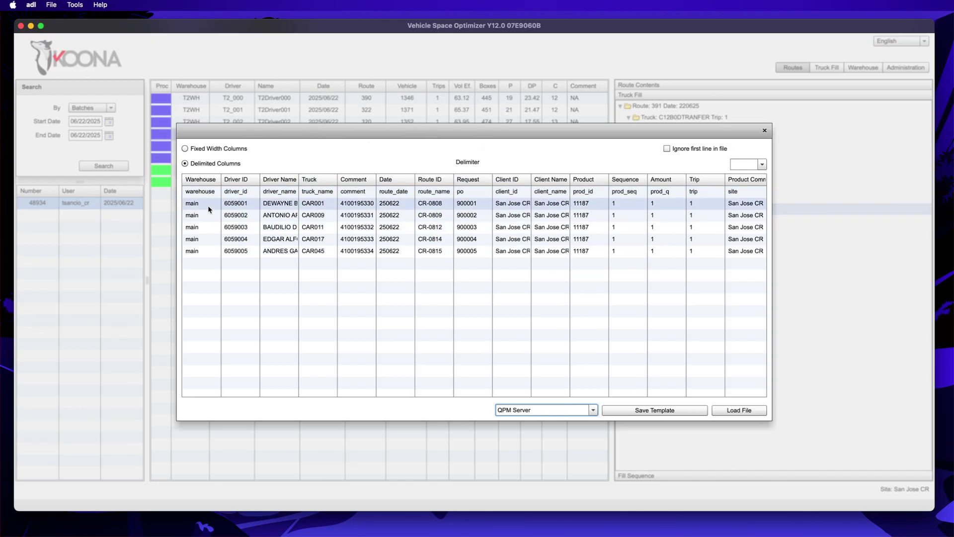
{"action": "left_click", "coordinate": [667, 148]}
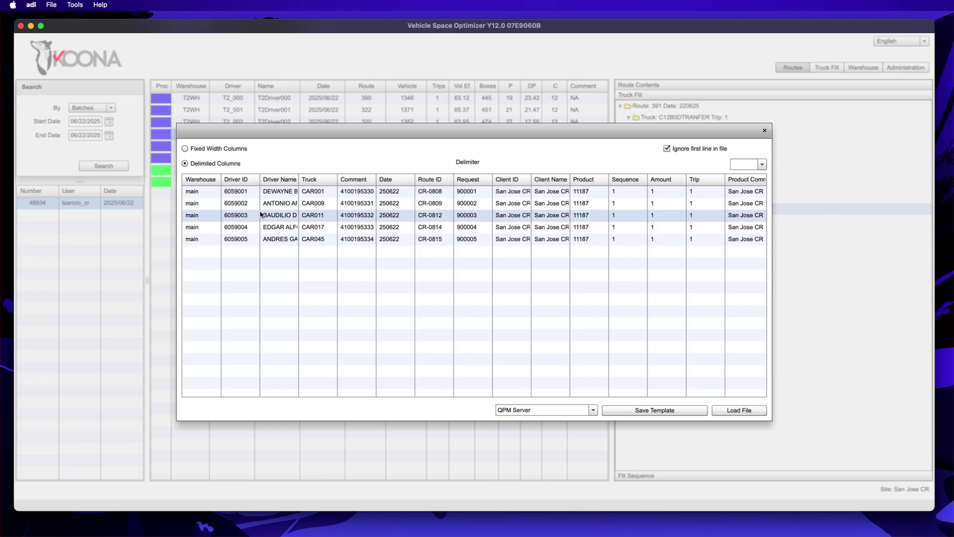
{"action": "left_click", "coordinate": [742, 413]}
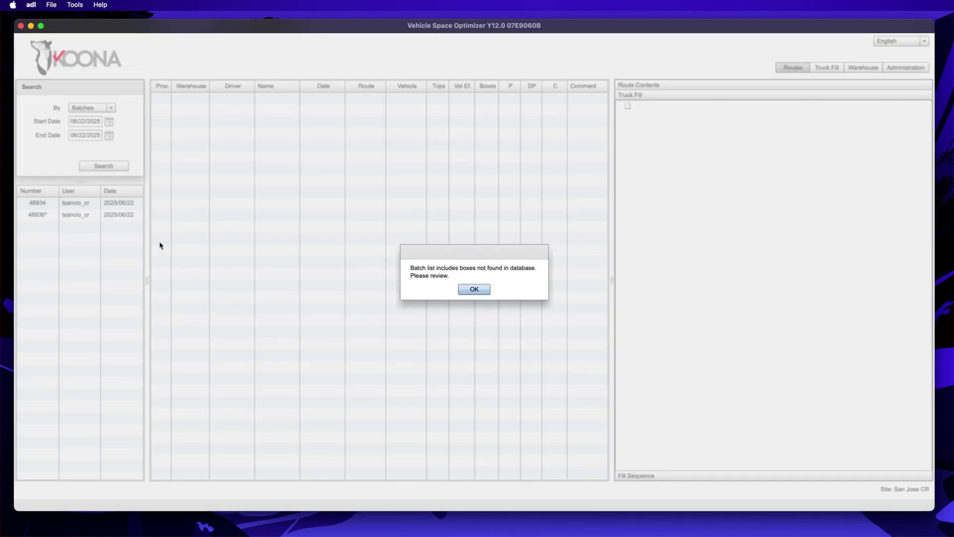
{"action": "left_click", "coordinate": [472, 289]}
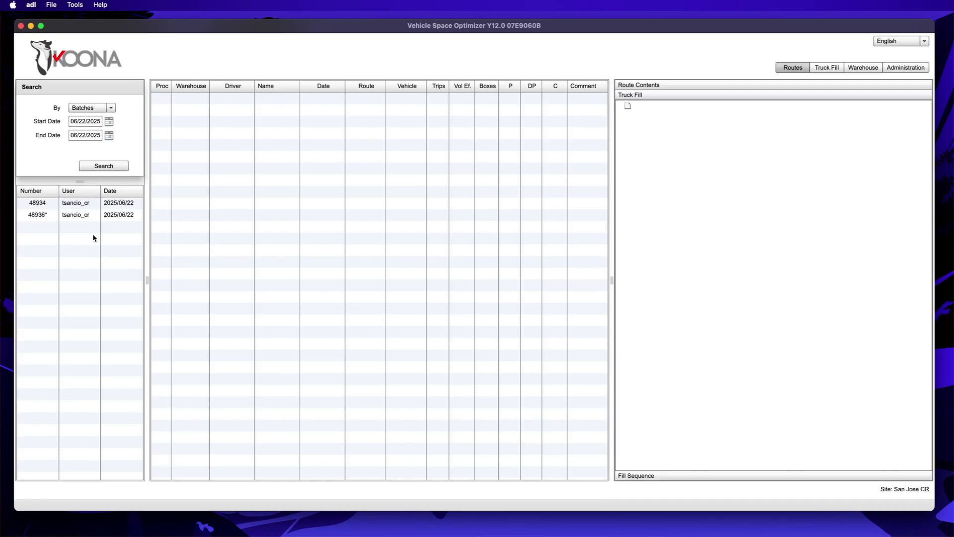
- Load the routes of the newly imported batch 48936 and view the contents of route CR-0808
{"action": "left_click", "coordinate": [44, 218]}
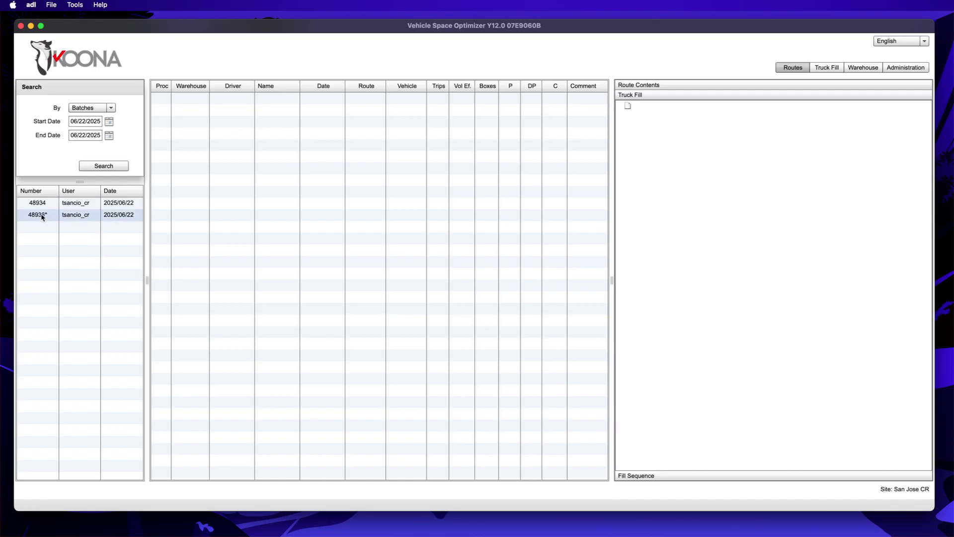
{"action": "left_click", "coordinate": [42, 215]}
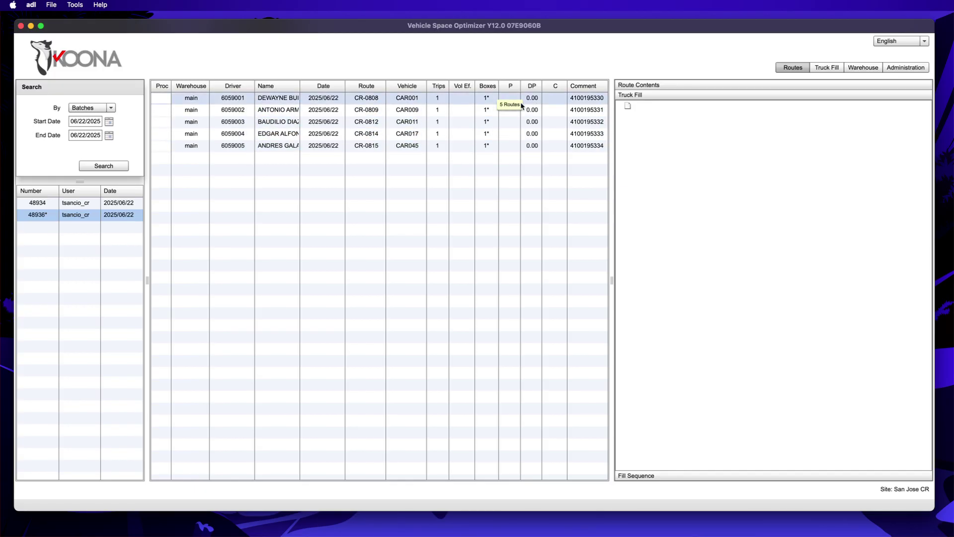
{"action": "left_click", "coordinate": [476, 101]}
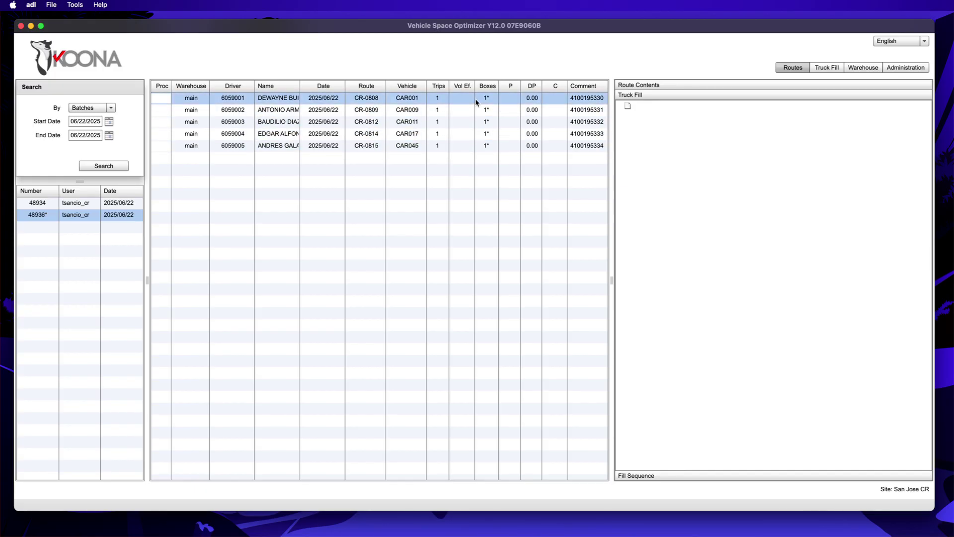
{"action": "left_click", "coordinate": [669, 85]}
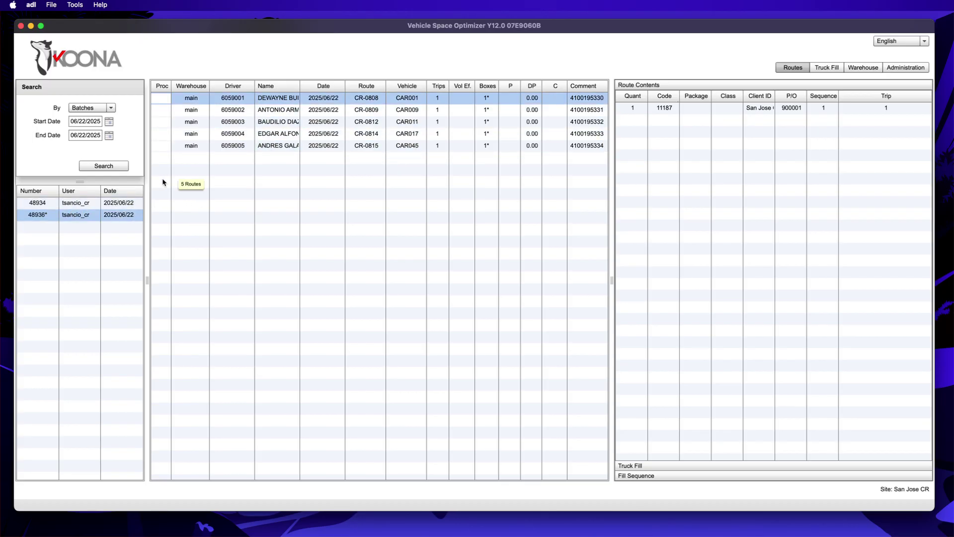
- Zero the boxes of batch 48936, dismiss the notice and reload the batch's routes
{"action": "right_click", "coordinate": [86, 220]}
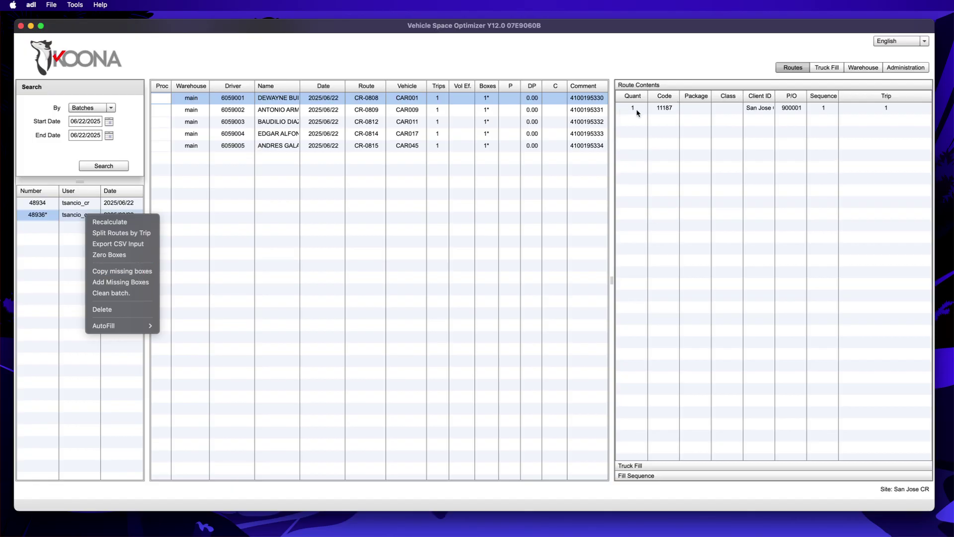
{"action": "left_click", "coordinate": [123, 255]}
{"action": "left_click", "coordinate": [457, 293]}
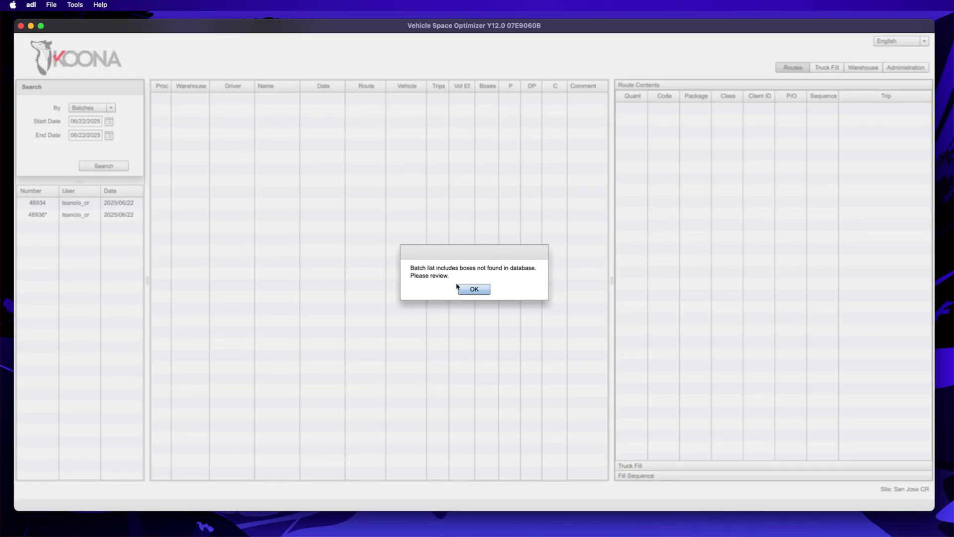
{"action": "left_click", "coordinate": [472, 289]}
{"action": "left_click", "coordinate": [86, 214]}
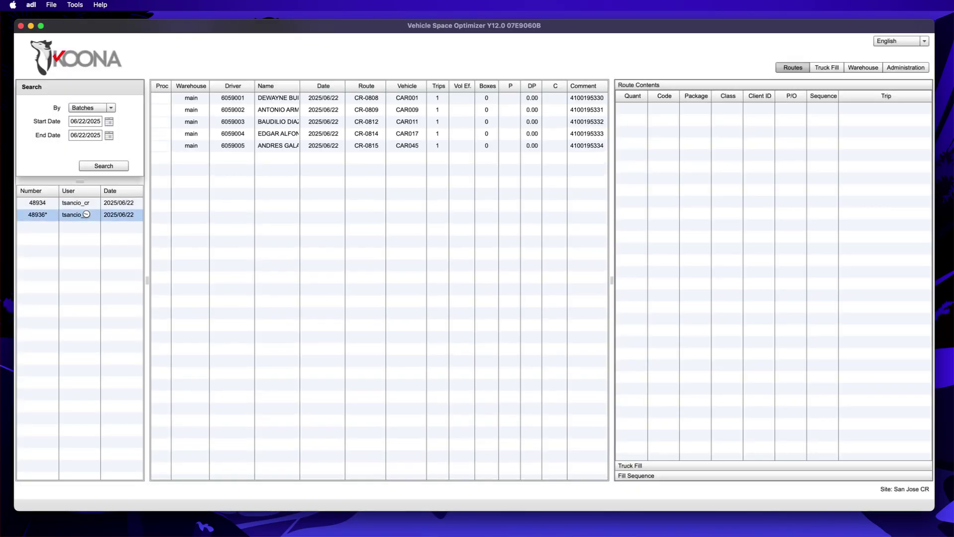
- View the contents of routes CR-0808 and CR-0812 in the zeroed batch 48936
{"action": "left_click", "coordinate": [388, 97]}
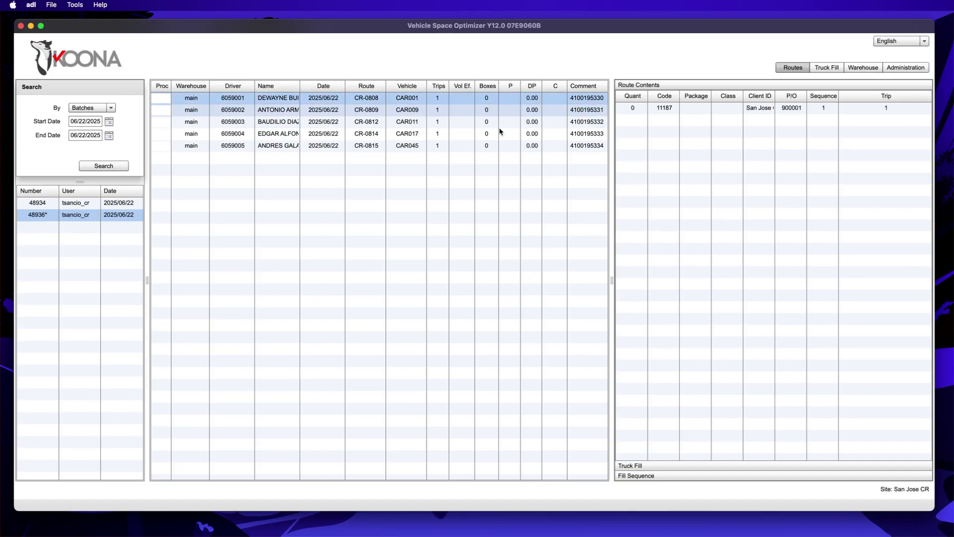
{"action": "left_click", "coordinate": [461, 124]}
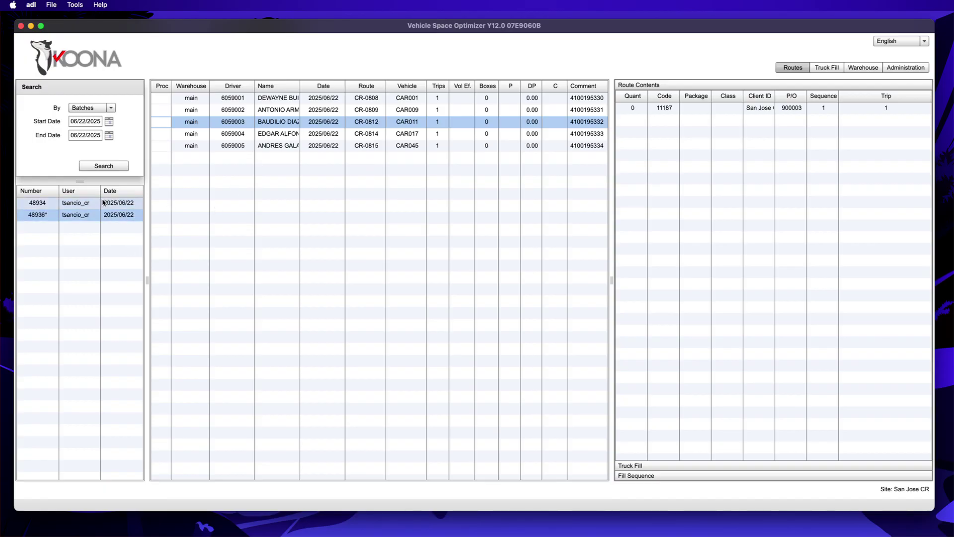
- Load the routes of batch 48934, select all of them from 390 to 392 2, and start CrossDocking for them
{"action": "left_click", "coordinate": [75, 204]}
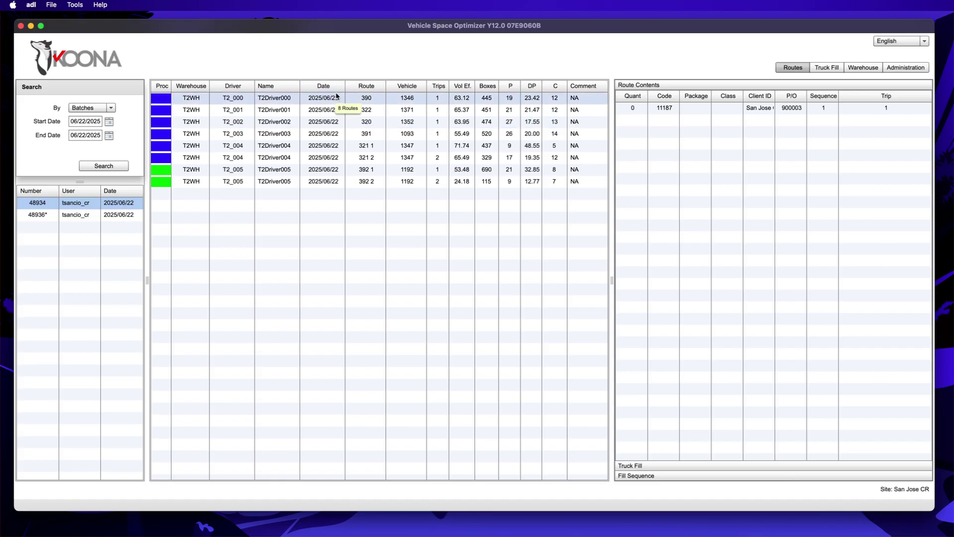
{"action": "left_click", "coordinate": [287, 99]}
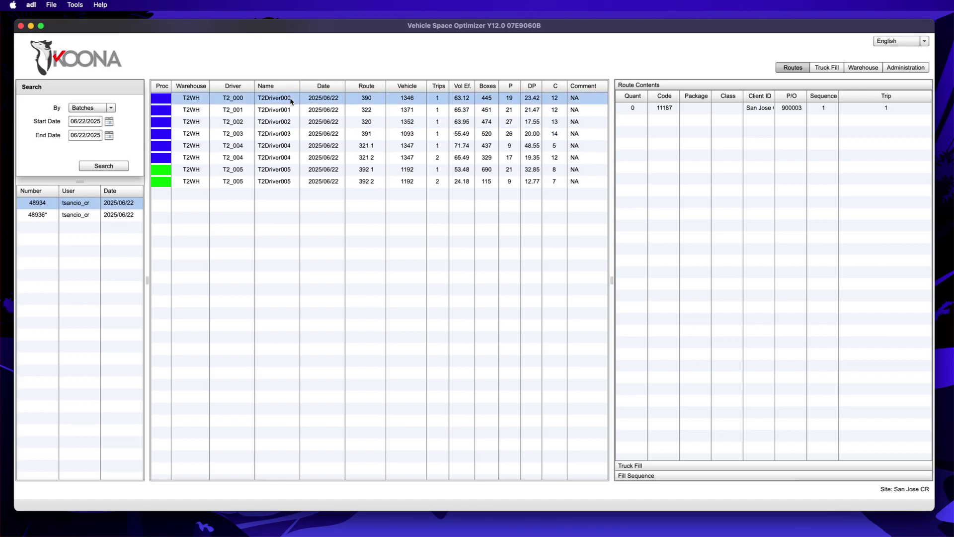
{"action": "left_click", "coordinate": [273, 185], "text": "shift"}
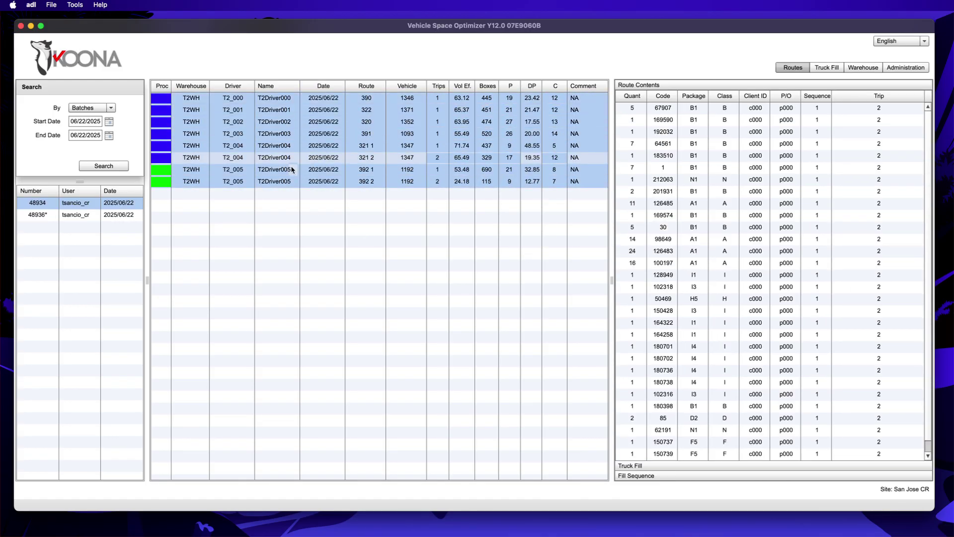
{"action": "right_click", "coordinate": [313, 123]}
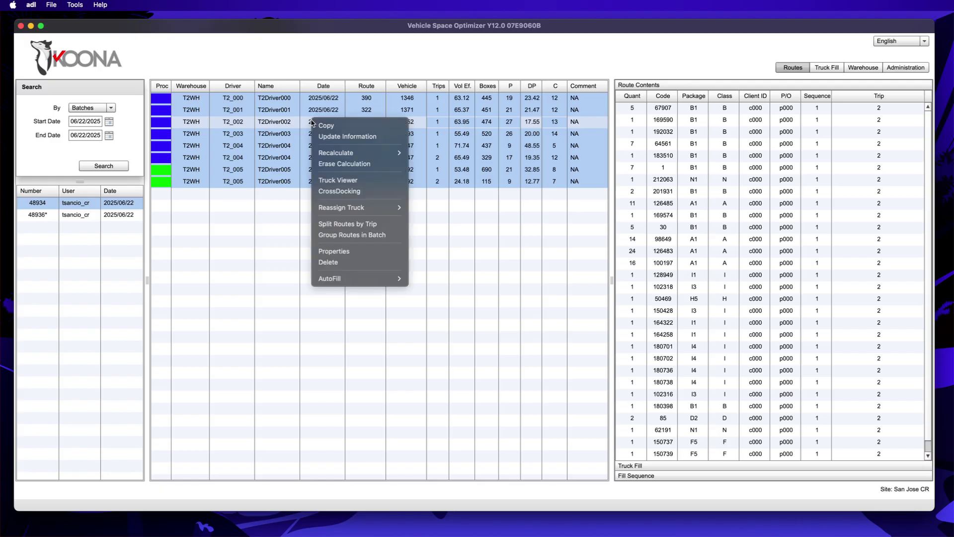
{"action": "left_click", "coordinate": [376, 193]}
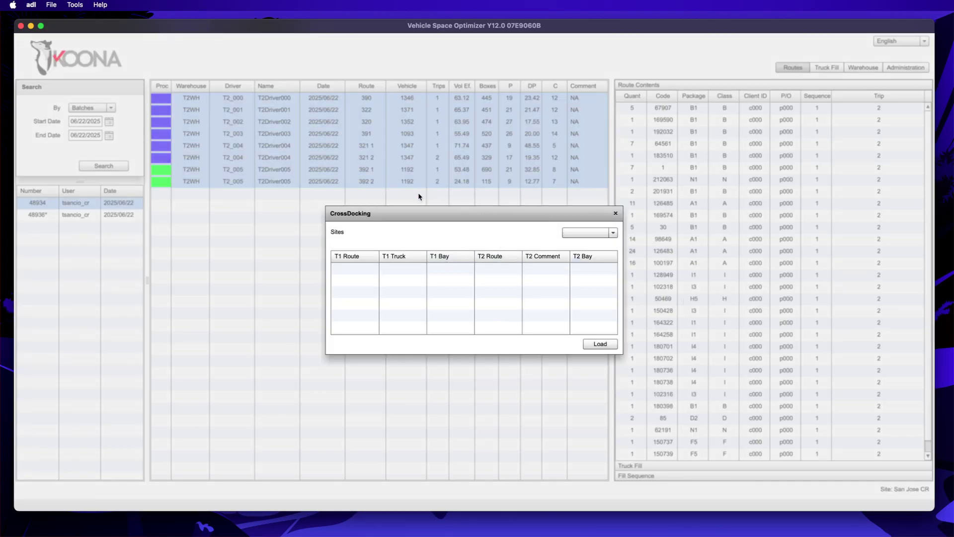
- Try to match the selected routes' bays with the Valencia site and dismiss the notice
{"action": "left_click", "coordinate": [601, 234]}
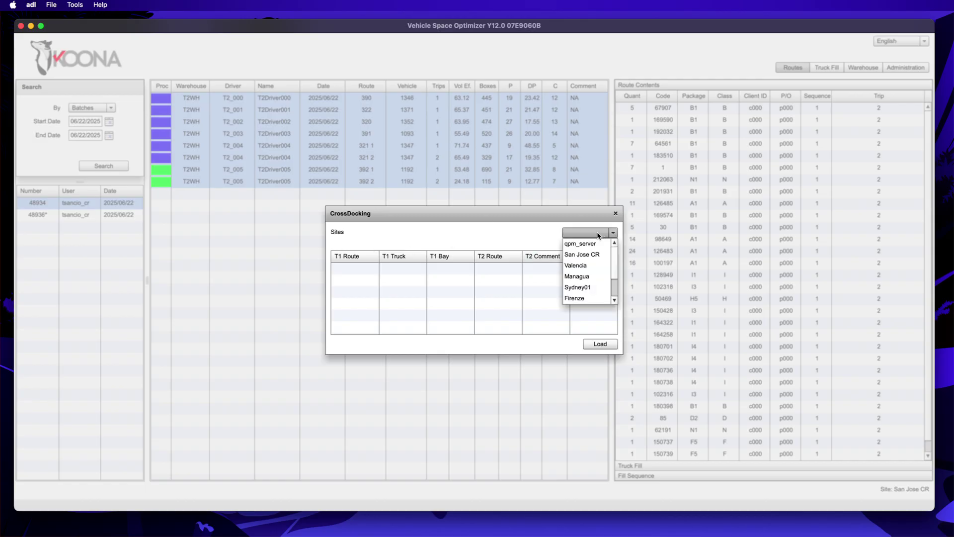
{"action": "left_click", "coordinate": [599, 268]}
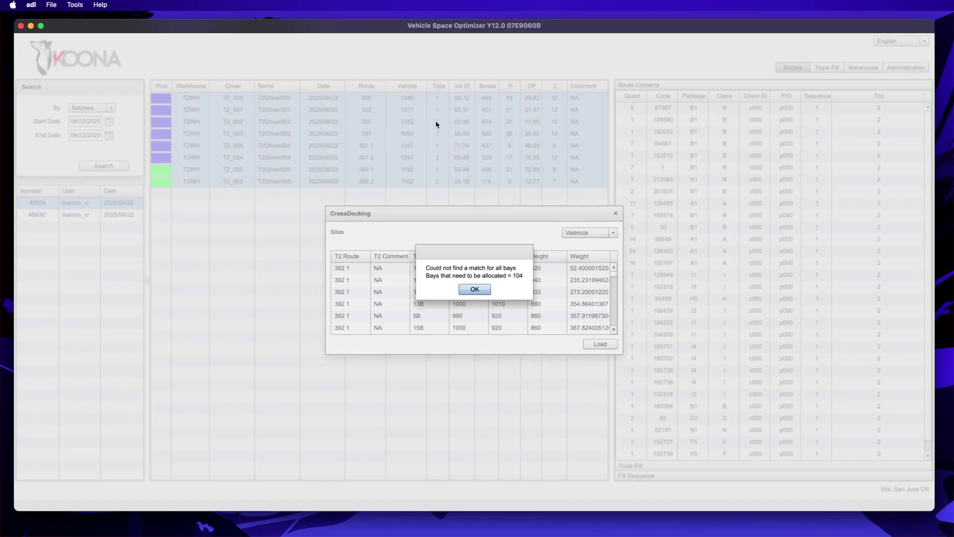
{"action": "left_click", "coordinate": [487, 290]}
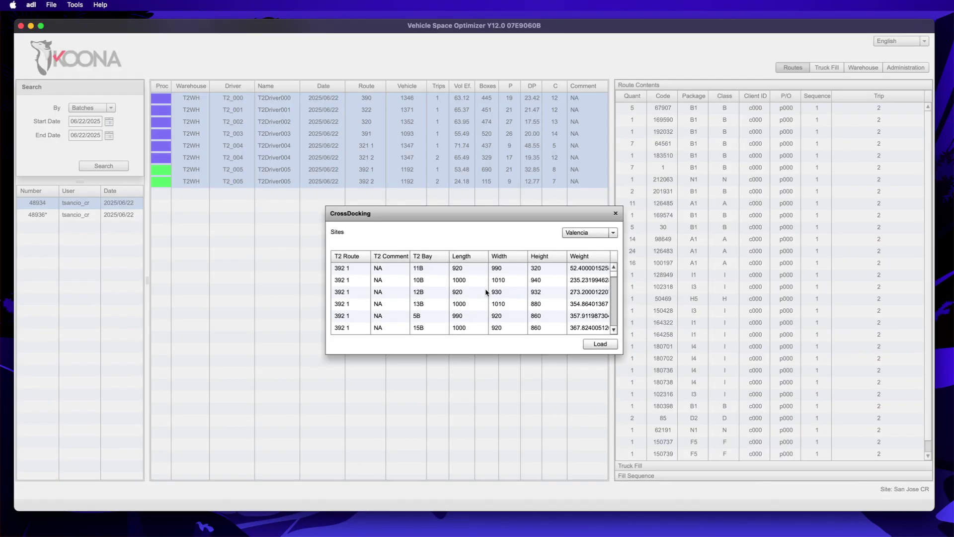
- Set the crossdocking site to San Jose CR and look through the resulting T1 to T2 bay assignments
{"action": "left_click", "coordinate": [585, 233]}
{"action": "scroll", "coordinate": [587, 265], "scroll_direction": "up", "scroll_amount": 2}
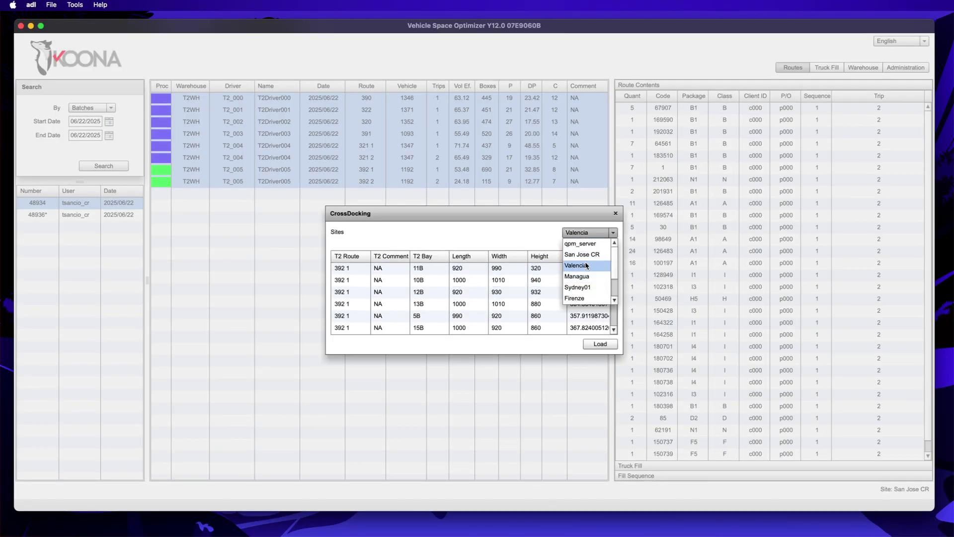
{"action": "left_click", "coordinate": [586, 254]}
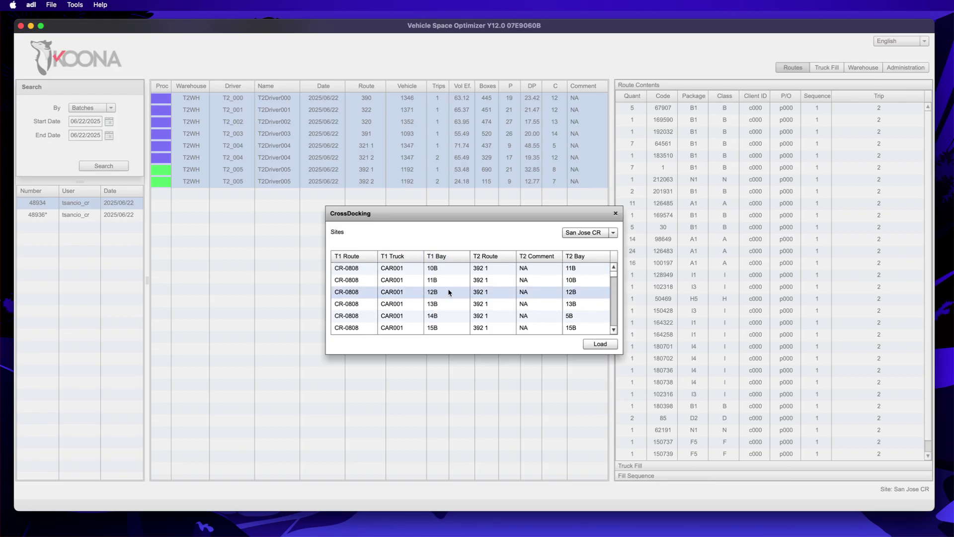
{"action": "scroll", "coordinate": [502, 289], "scroll_direction": "down", "scroll_amount": 5}
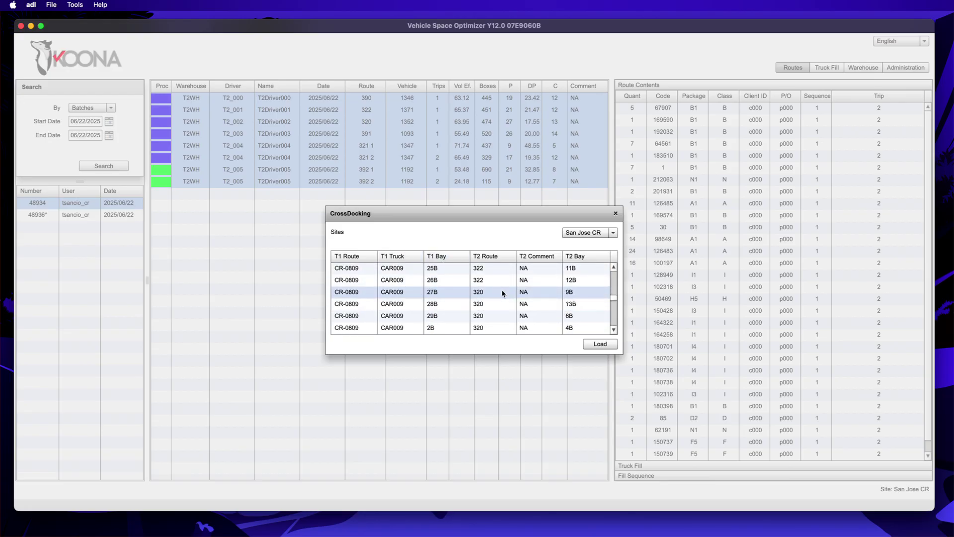
{"action": "scroll", "coordinate": [507, 297], "scroll_direction": "up", "scroll_amount": 5}
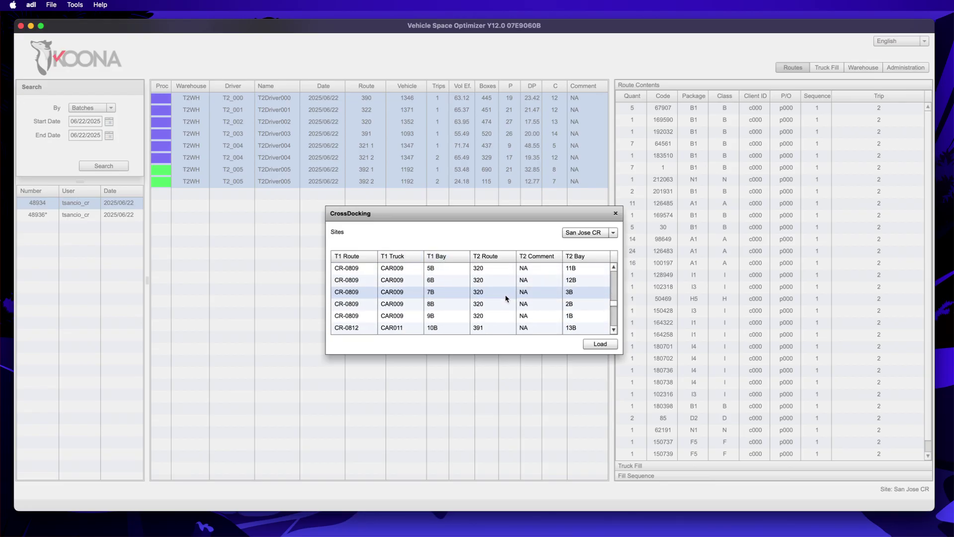
{"action": "scroll", "coordinate": [507, 297], "scroll_direction": "up", "scroll_amount": 5}
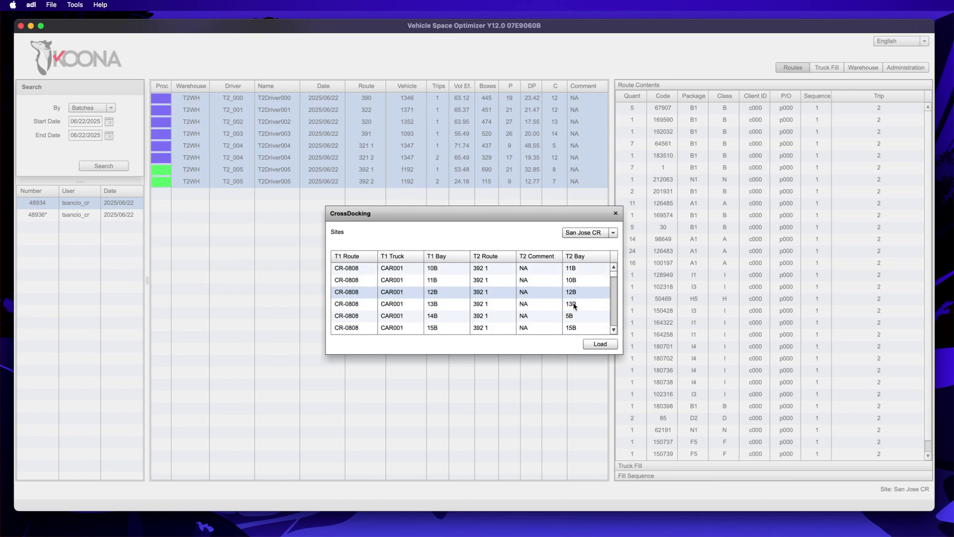
- Copy the crossdocking assignment table to the clipboard and dismiss the notice
{"action": "left_click", "coordinate": [446, 281]}
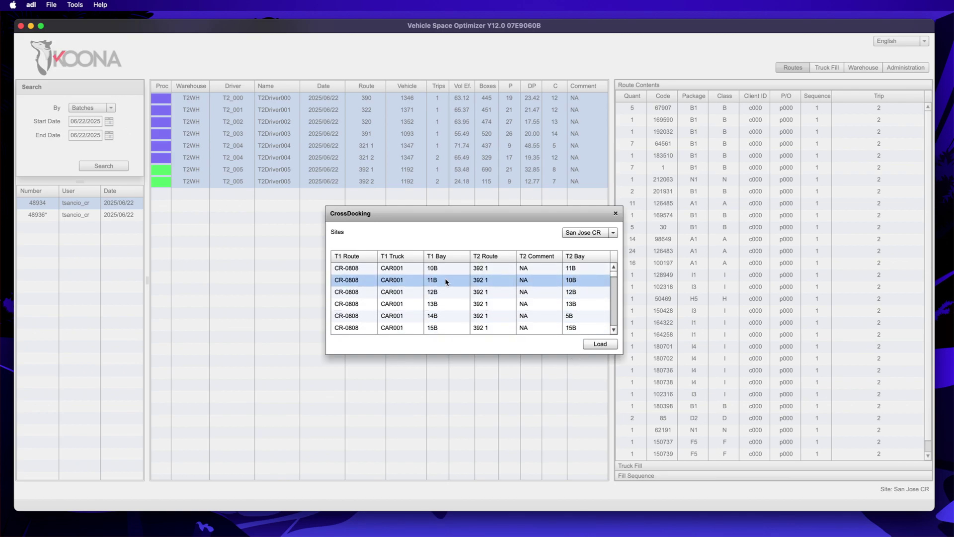
{"action": "right_click", "coordinate": [446, 282]}
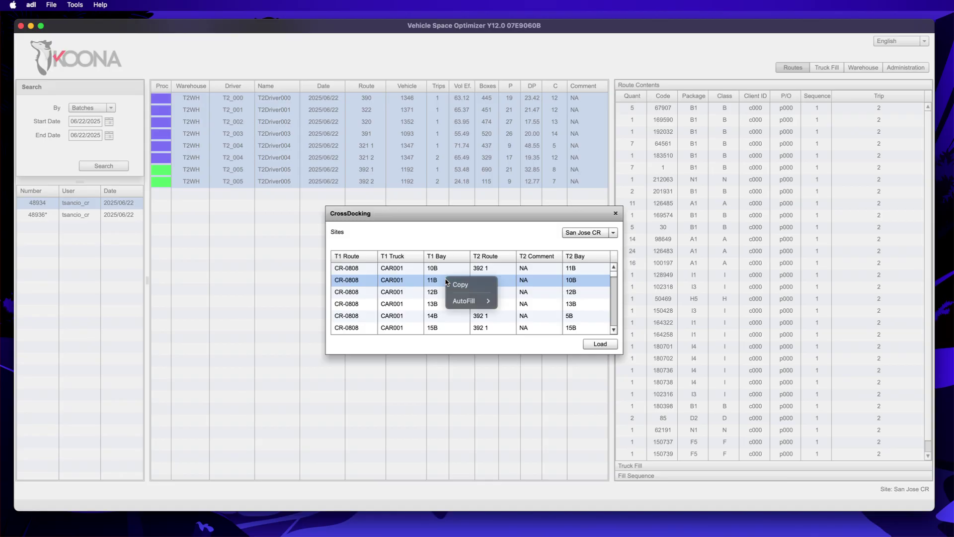
{"action": "left_click", "coordinate": [477, 286]}
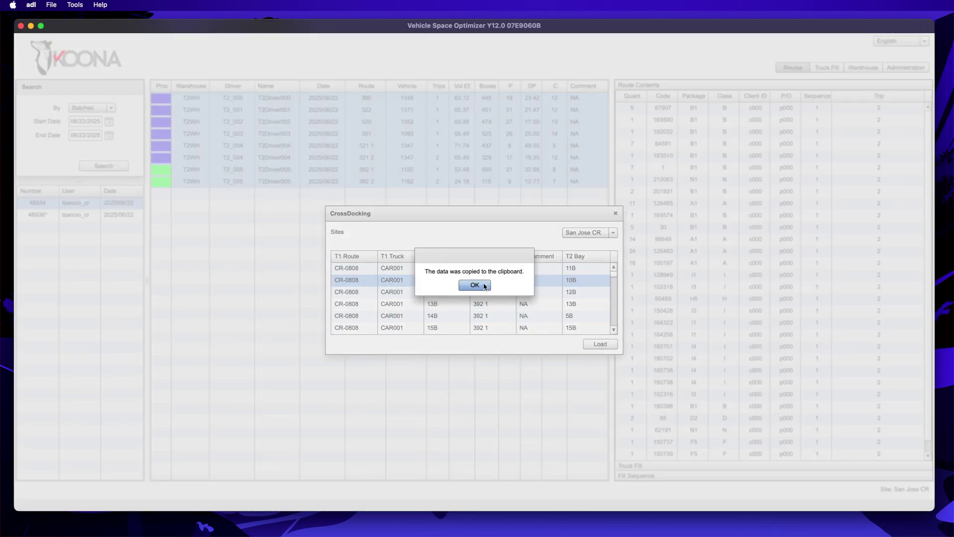
{"action": "left_click", "coordinate": [485, 286]}
- Switch to Microsoft Excel, paste the assignments into a new workbook, close the tutorials list, and enlarge the new workbook's window
{"action": "key", "text": "super+Tab"}
{"action": "key", "text": "super+Tab"}
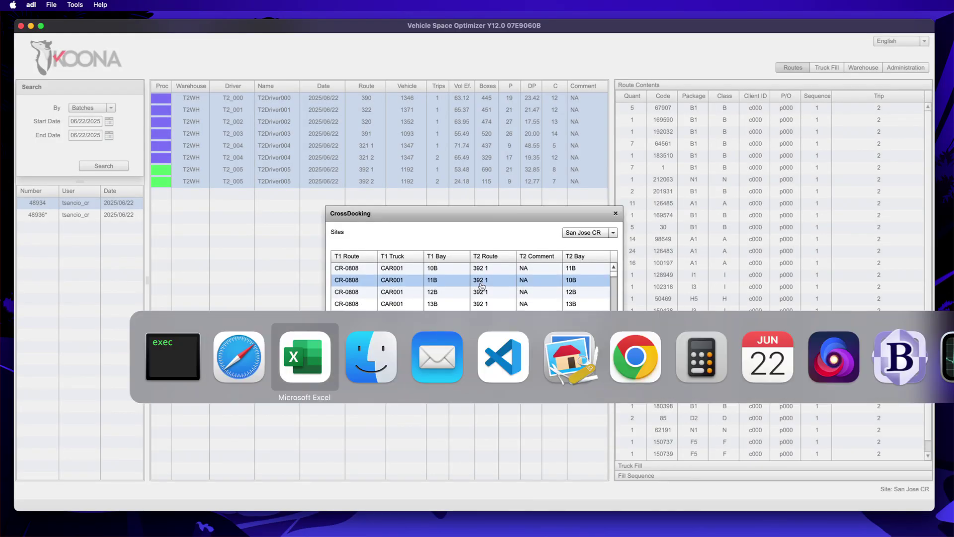
{"action": "key", "text": "super+n"}
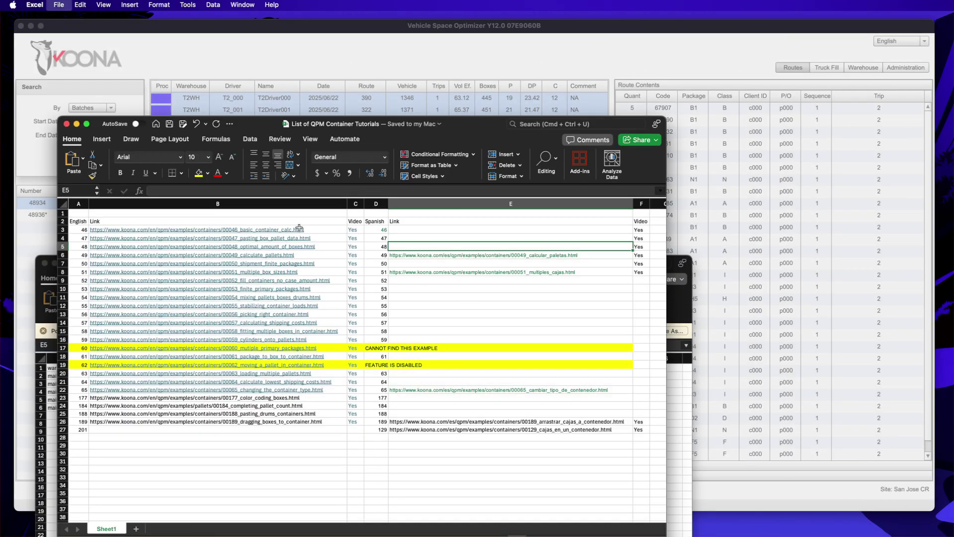
{"action": "left_click", "coordinate": [67, 124]}
{"action": "double_click", "coordinate": [505, 167]}
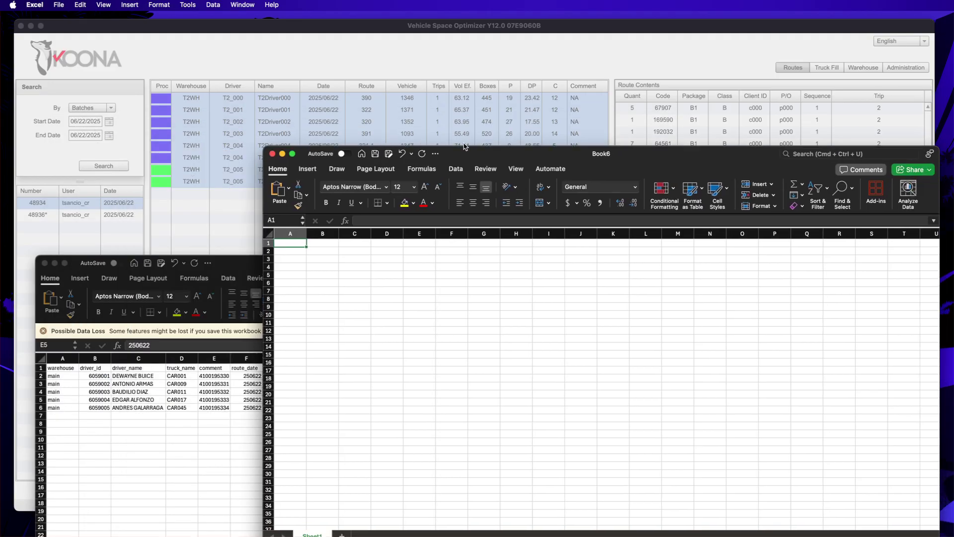
{"action": "key", "text": "super+v"}
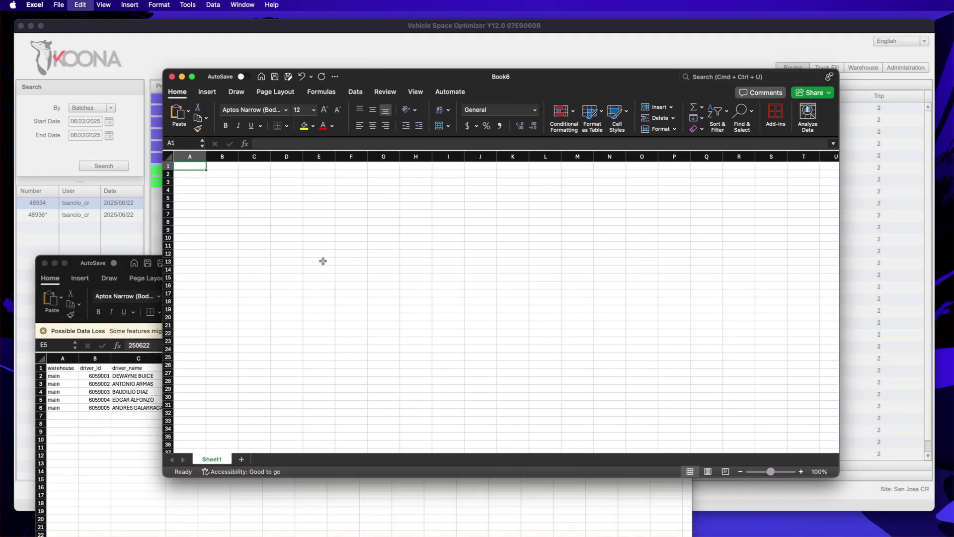
{"action": "left_click_drag", "start_coordinate": [517, 91], "coordinate": [446, 44]}
{"action": "left_click_drag", "start_coordinate": [767, 430], "coordinate": [790, 517]}
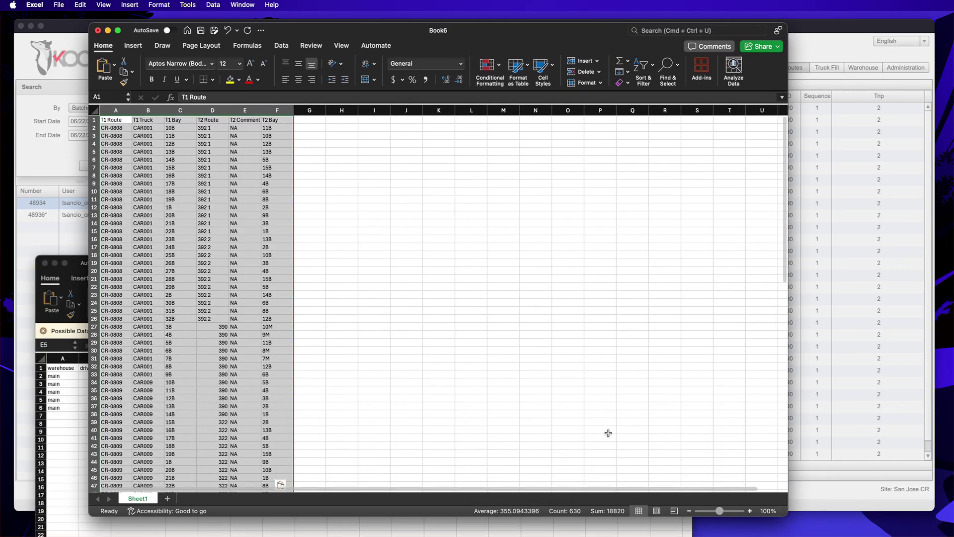
{"action": "left_click", "coordinate": [396, 167]}
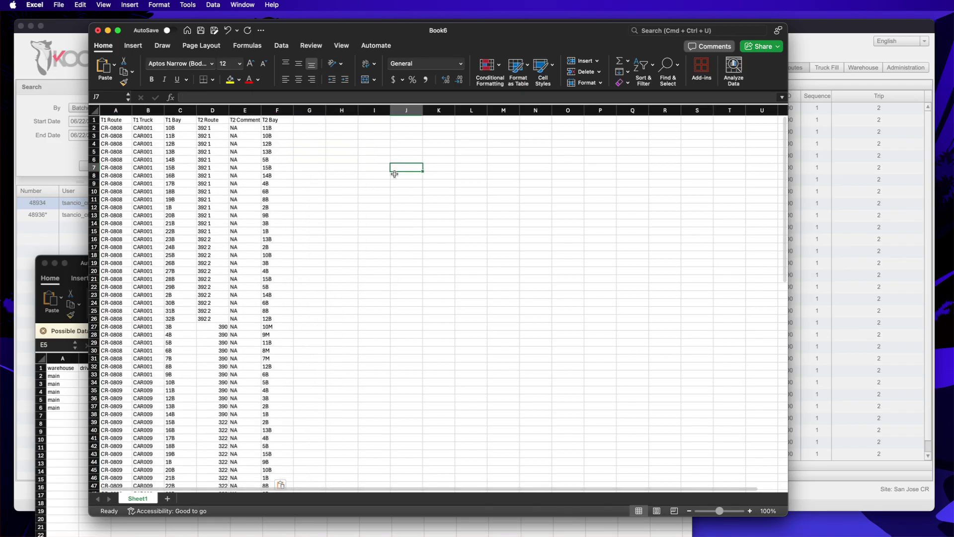
- Examine the first assignment row from T1 Truck across to T2 Bay and look through the rest of the list
{"action": "left_click", "coordinate": [149, 127]}
{"action": "key", "text": "Right"}
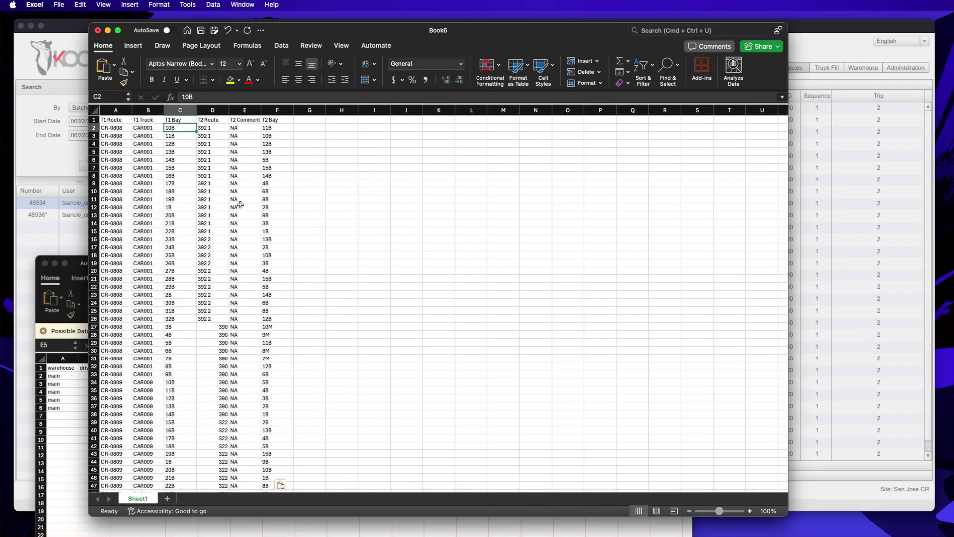
{"action": "key", "text": "Right"}
{"action": "key", "text": "Right"}
{"action": "key", "text": "Right"}
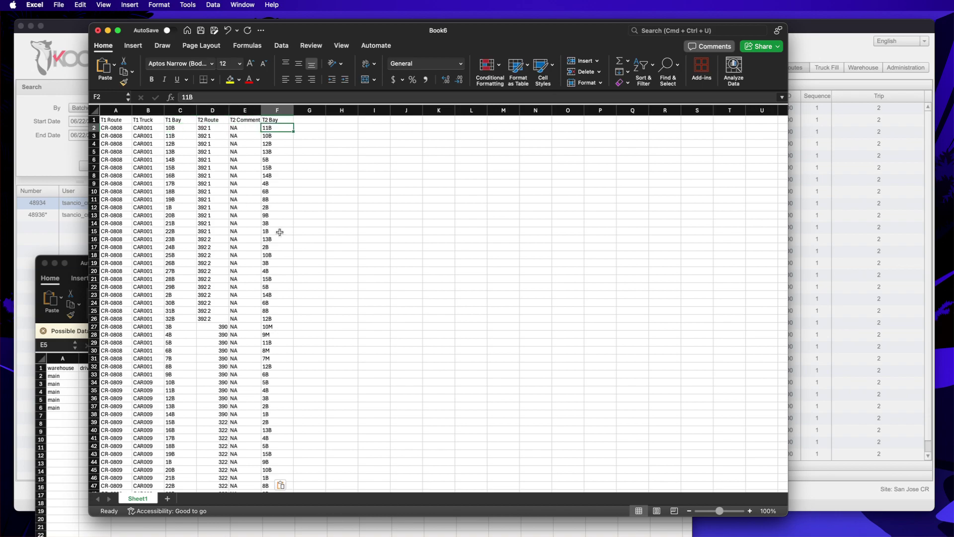
{"action": "scroll", "coordinate": [259, 287], "scroll_direction": "down", "scroll_amount": 5}
{"action": "scroll", "coordinate": [260, 287], "scroll_direction": "up", "scroll_amount": 5}
{"action": "scroll", "coordinate": [336, 294], "scroll_direction": "down", "scroll_amount": 1}
{"action": "scroll", "coordinate": [336, 294], "scroll_direction": "up", "scroll_amount": 1}
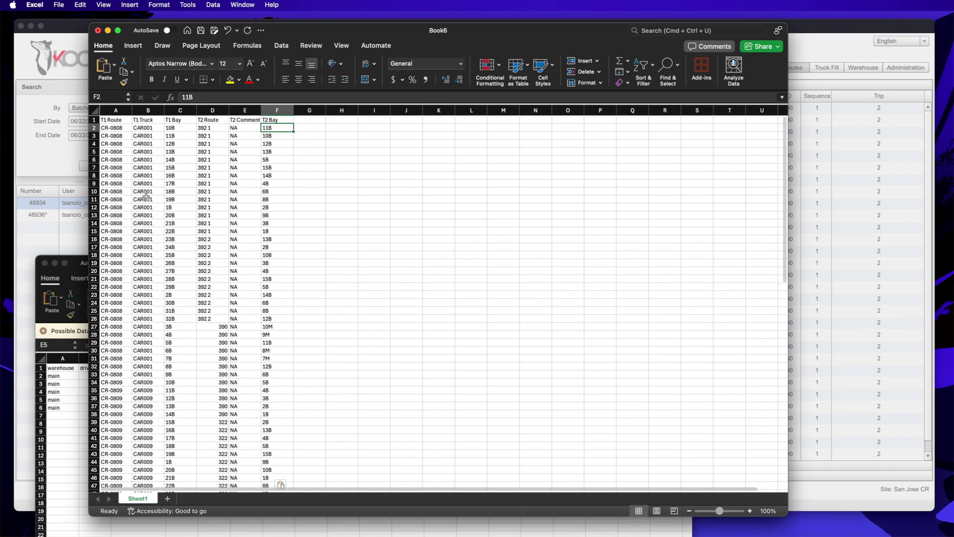
- Examine the T1 Route, T1 Truck and T1 Bay columns and compare the first row's T1 bay with its T2 route and bay
{"action": "left_click_drag", "start_coordinate": [116, 110], "coordinate": [180, 109]}
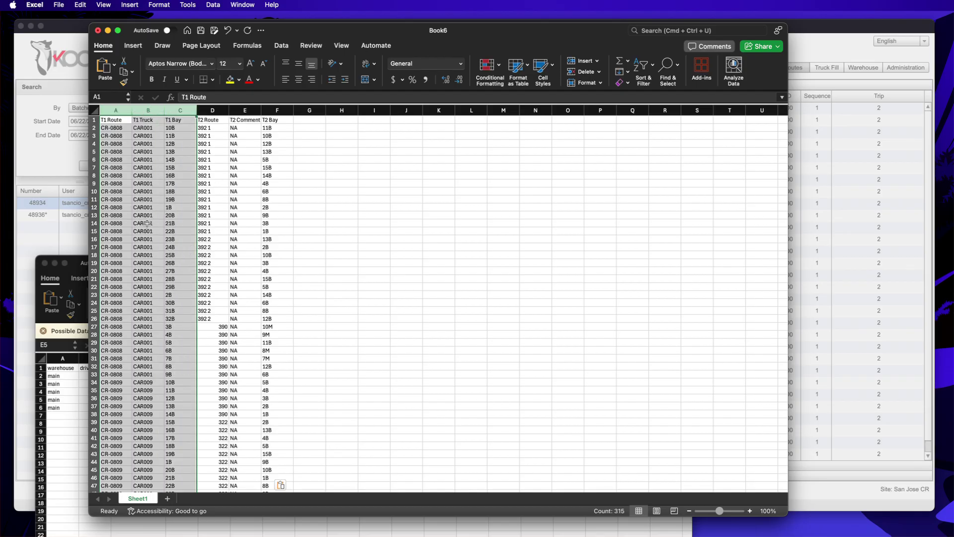
{"action": "left_click", "coordinate": [280, 185]}
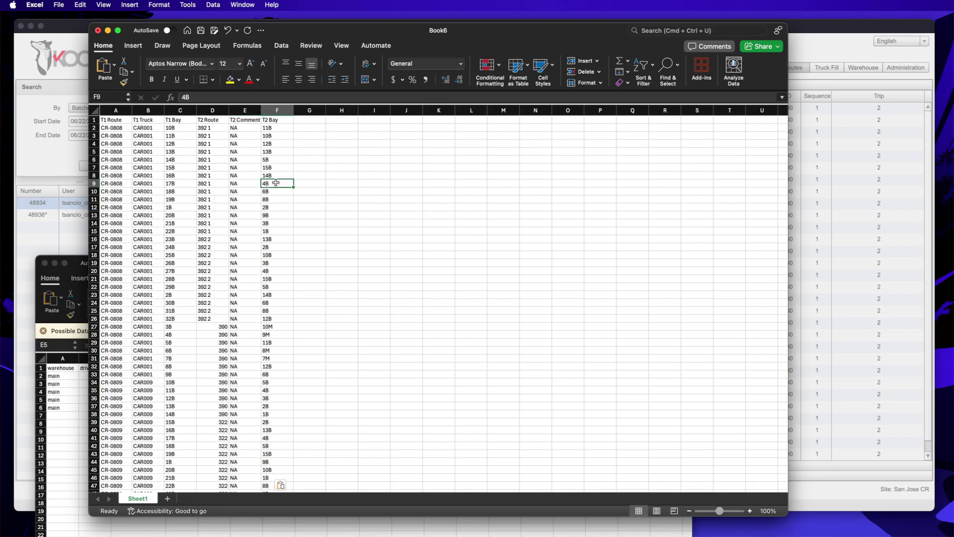
{"action": "left_click", "coordinate": [180, 128]}
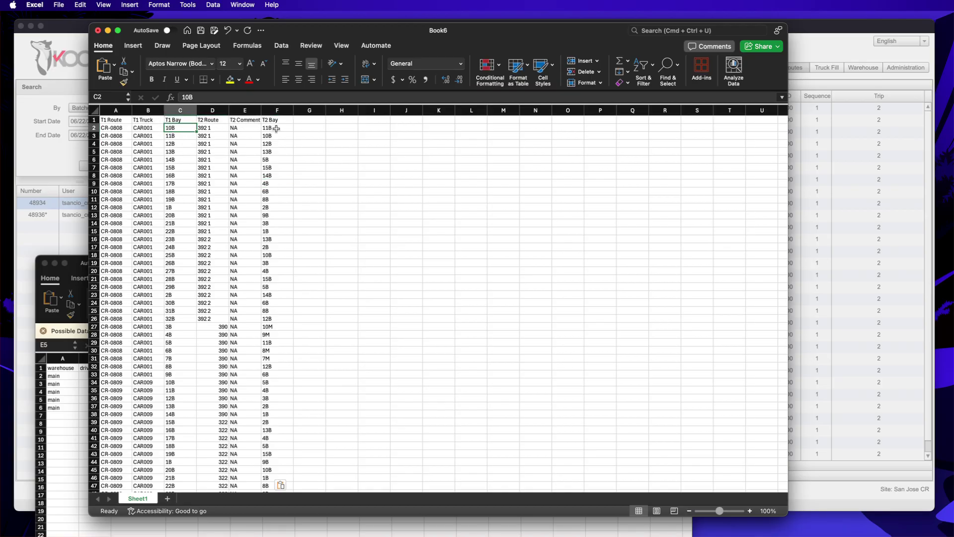
{"action": "left_click", "coordinate": [212, 129]}
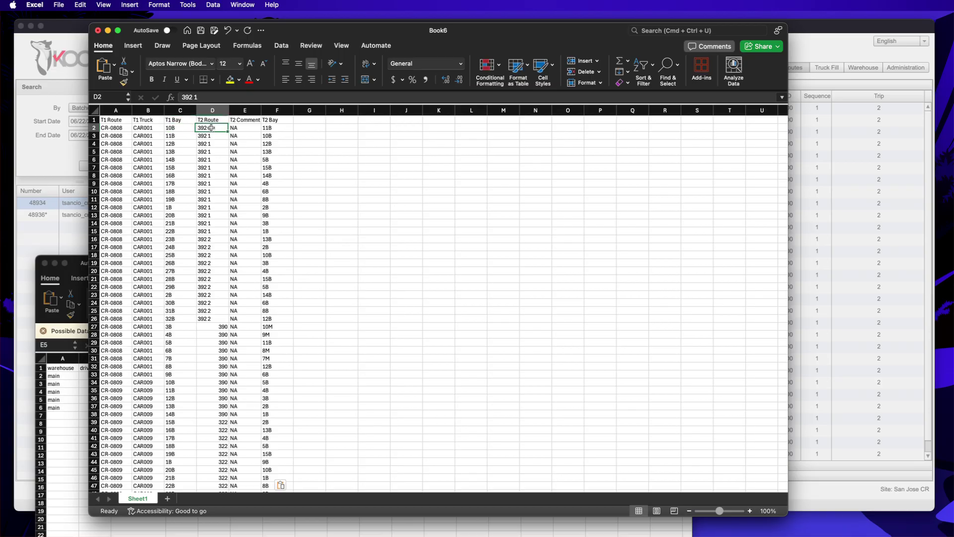
{"action": "left_click", "coordinate": [280, 128]}
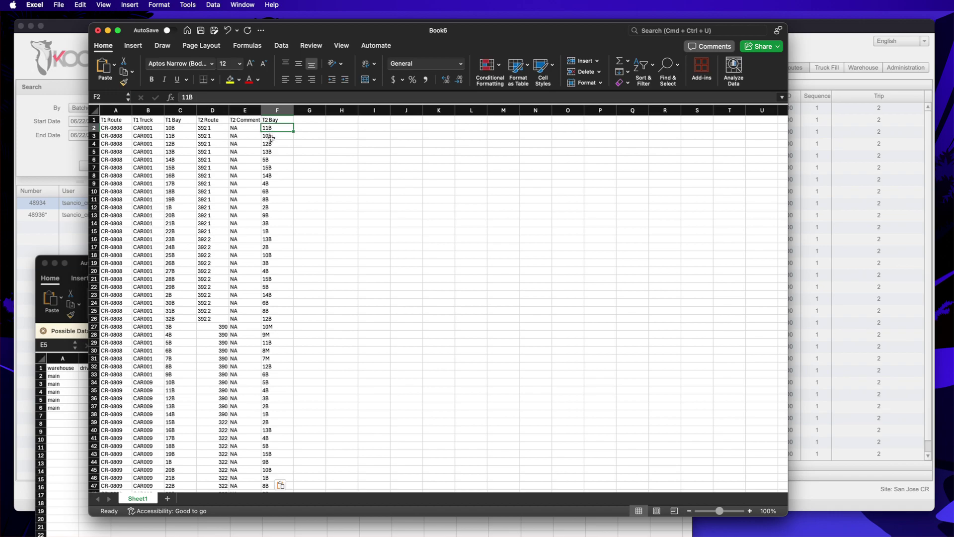
- Return to Vehicle Space Optimizer, load the trucks with the San Jose CR crossdocking assignments, and dismiss the notice
{"action": "key", "text": "super+h"}
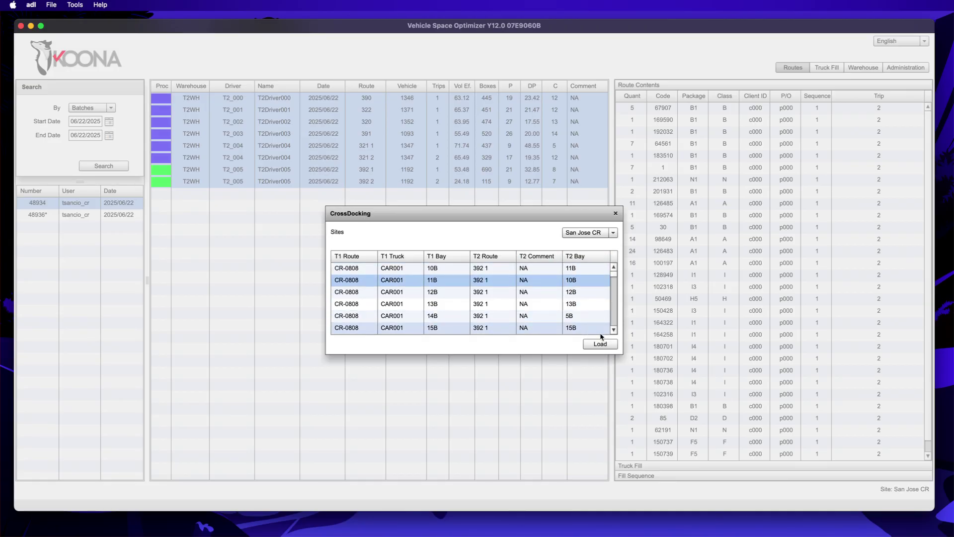
{"action": "left_click", "coordinate": [601, 345]}
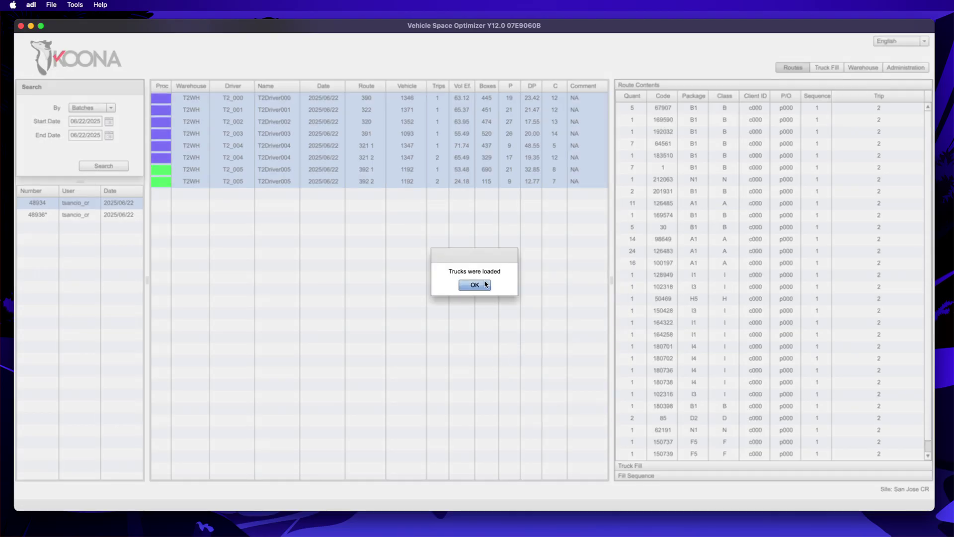
{"action": "left_click", "coordinate": [475, 285]}
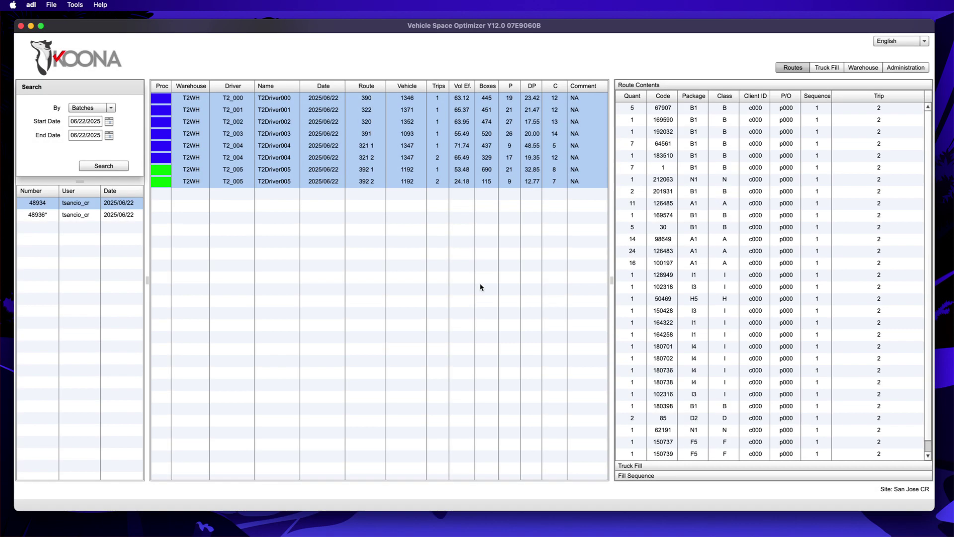
- Open batch 48936 and look through the truck fill bays of route CR-0808's CARRETA truck, trip 1
{"action": "left_click", "coordinate": [94, 214]}
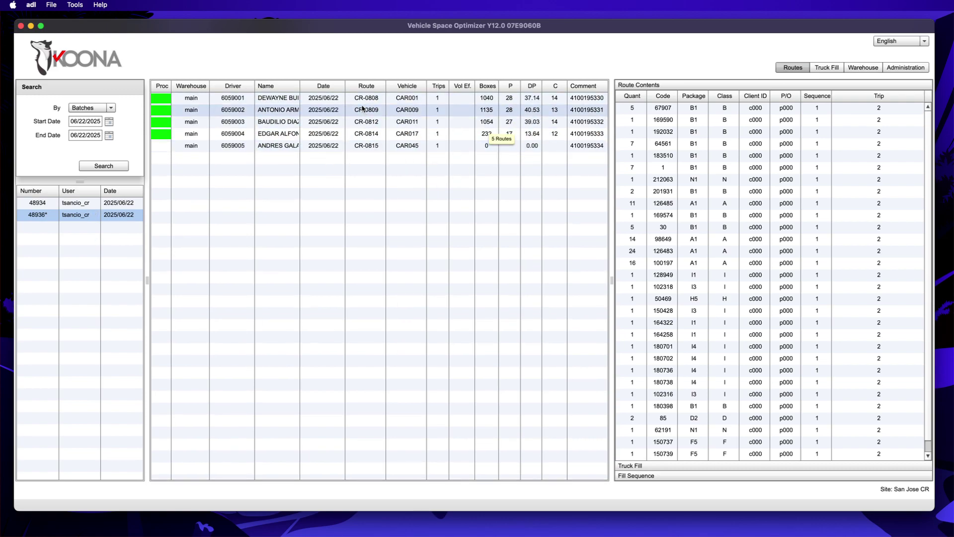
{"action": "left_click", "coordinate": [365, 101]}
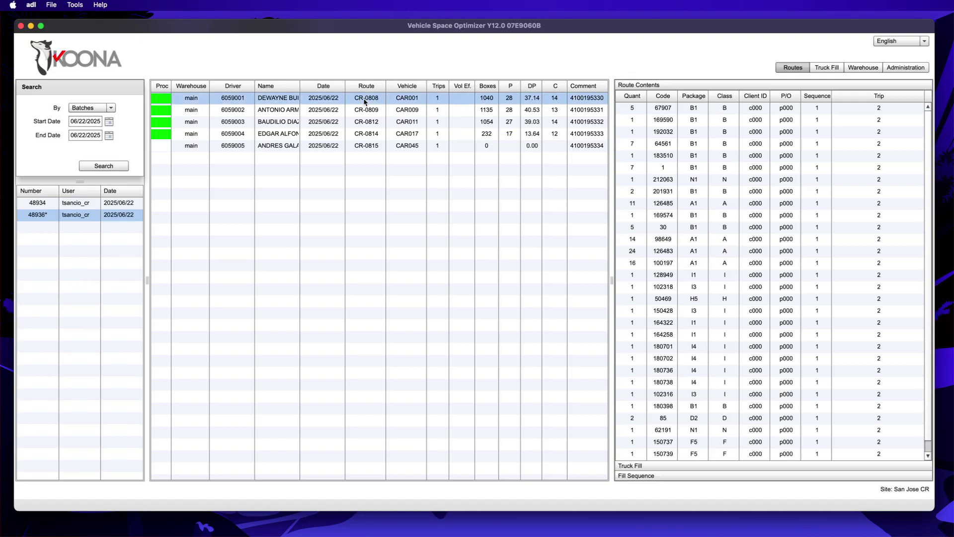
{"action": "left_click", "coordinate": [641, 465]}
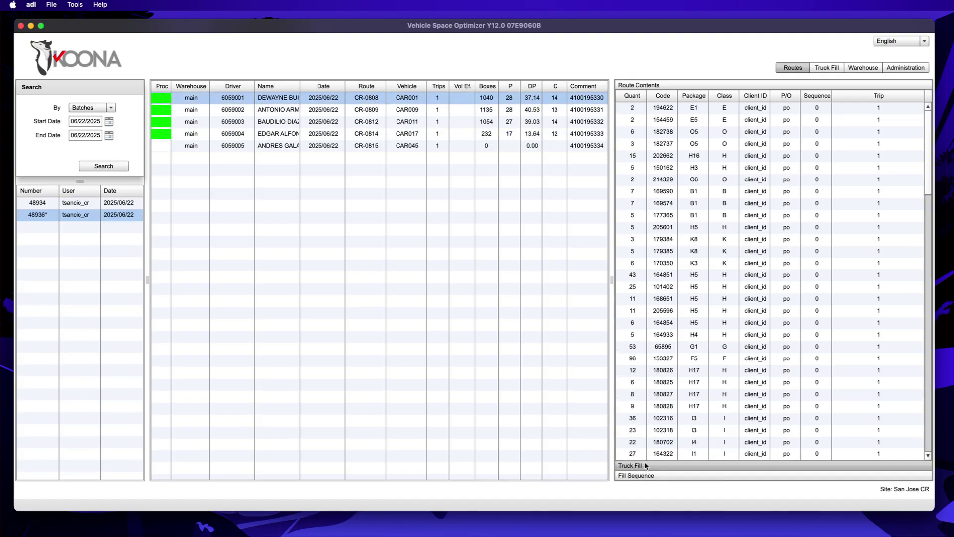
{"action": "left_click", "coordinate": [621, 107]}
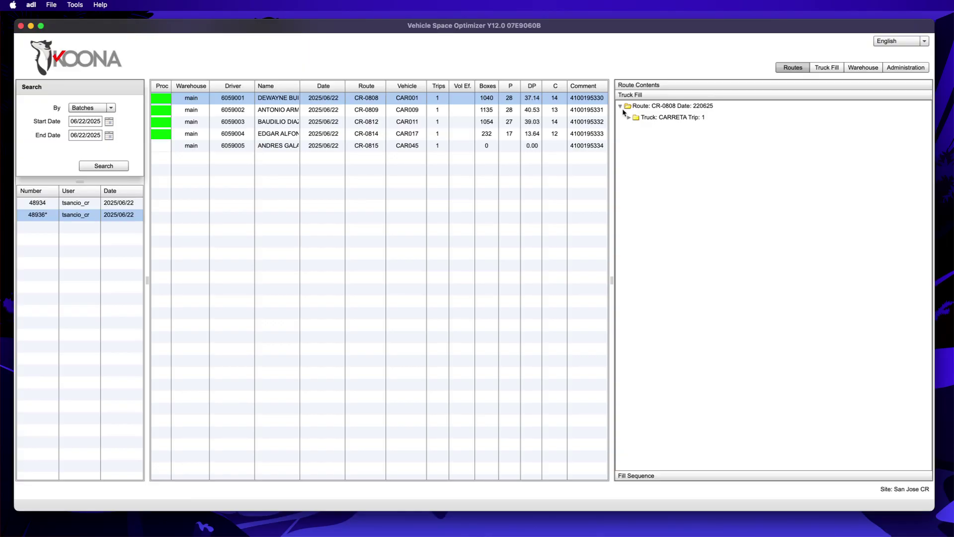
{"action": "left_click", "coordinate": [629, 118]}
{"action": "scroll", "coordinate": [724, 409], "scroll_direction": "down", "scroll_amount": 1}
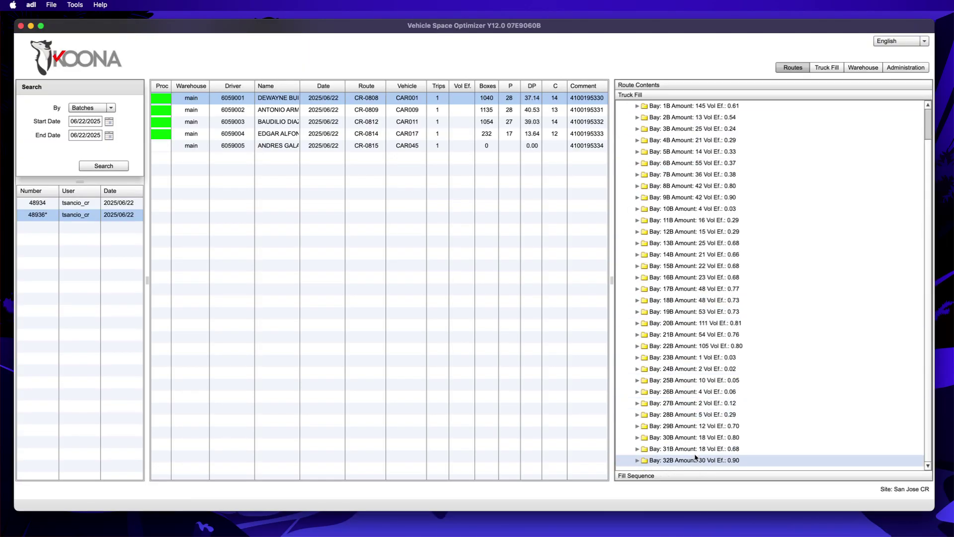
{"action": "scroll", "coordinate": [728, 278], "scroll_direction": "up", "scroll_amount": 1}
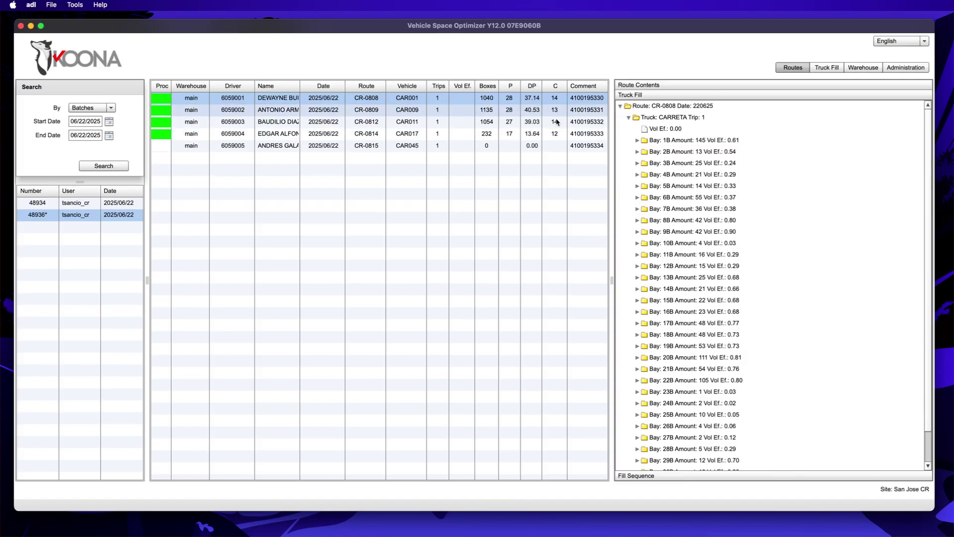
- Examine route CR-0808's loaded truck in the Truck Viewer, then return to the route list
{"action": "left_click", "coordinate": [365, 113]}
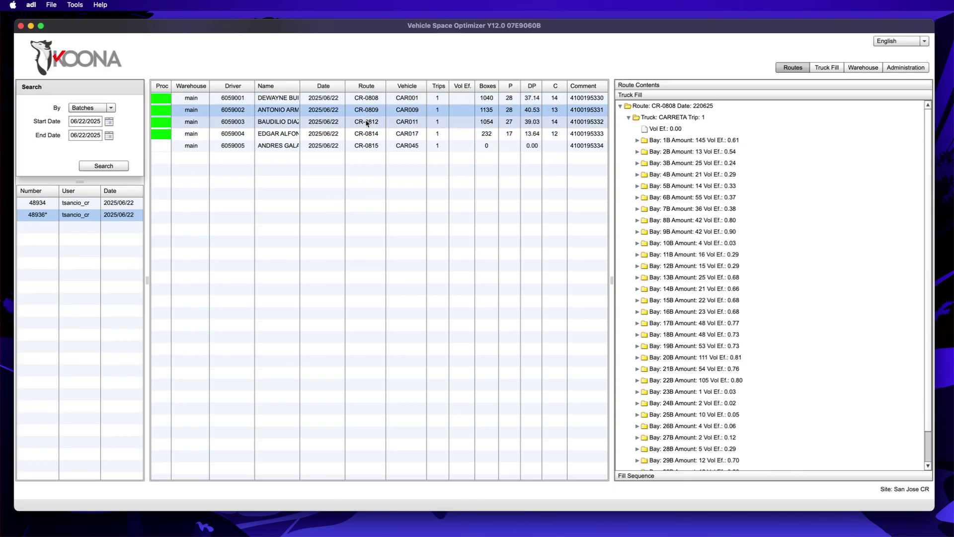
{"action": "left_click", "coordinate": [369, 100]}
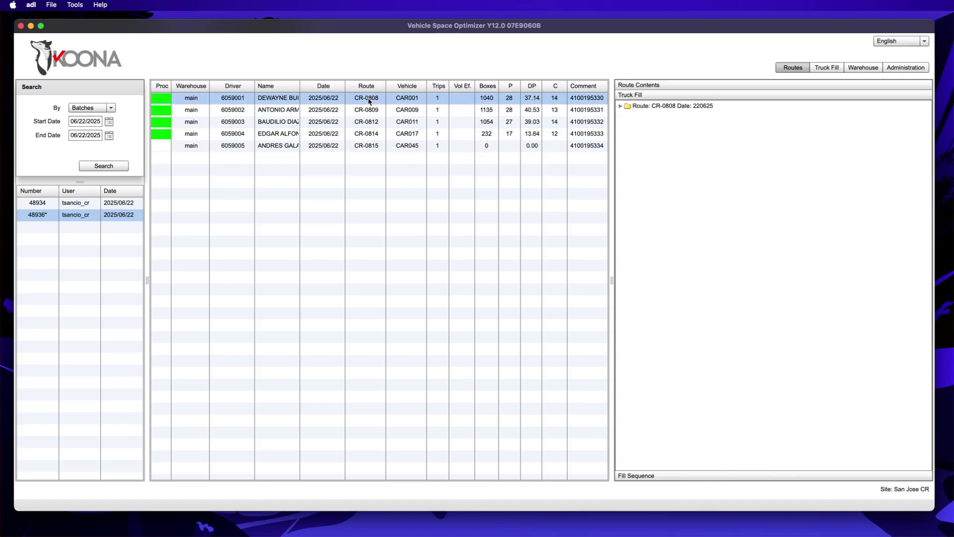
{"action": "right_click", "coordinate": [369, 101]}
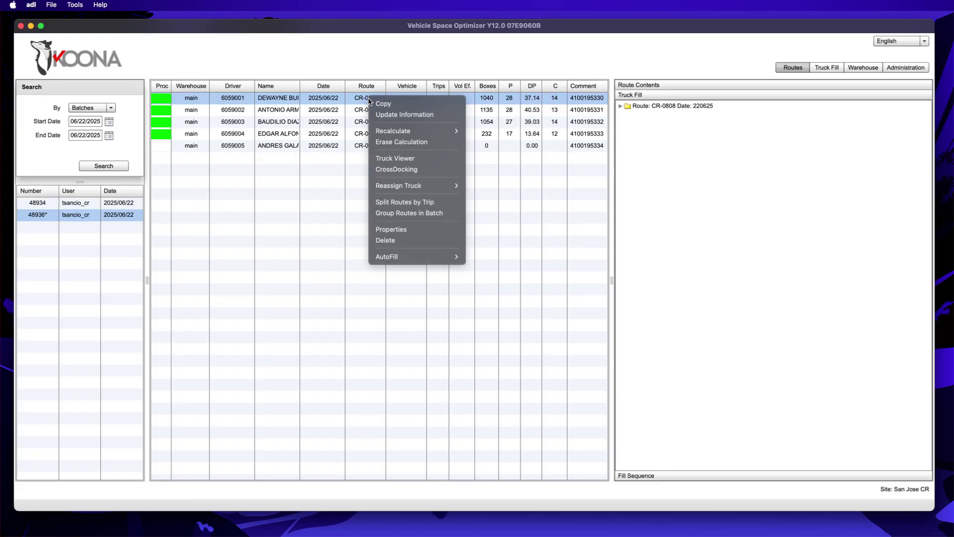
{"action": "left_click", "coordinate": [405, 158]}
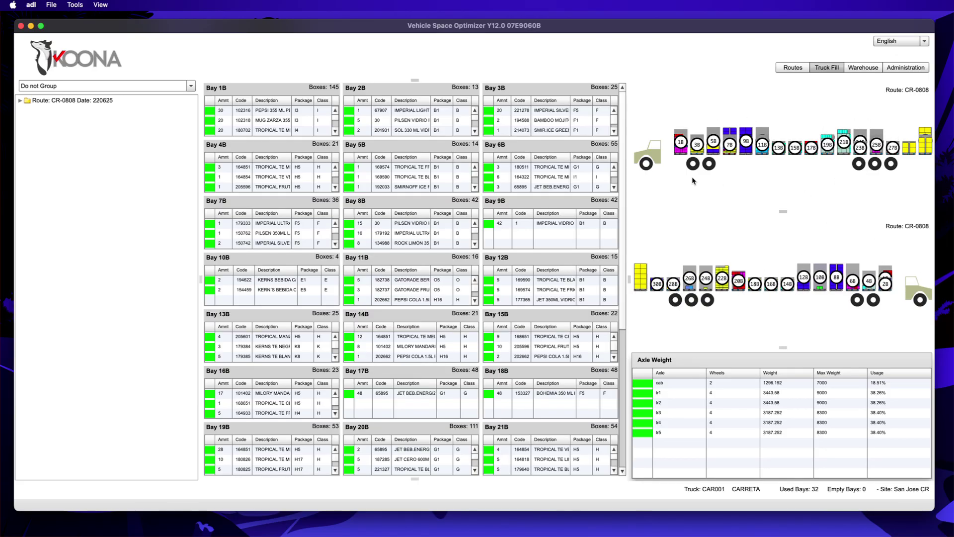
{"action": "left_click", "coordinate": [796, 68]}
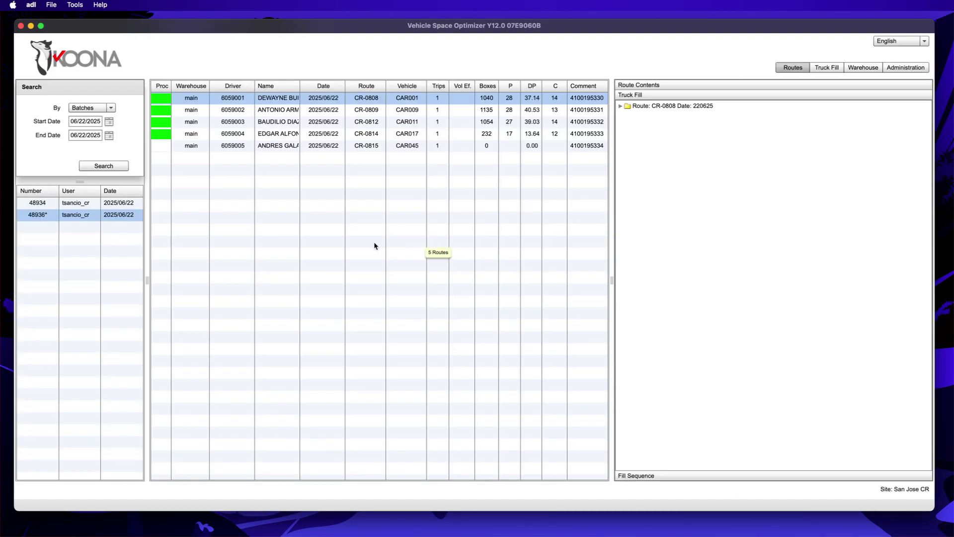
- Export the SVG CrossDocking performance report for routes CR-0808 through CR-0814 as "Crossdocking report 0622c.html"
{"action": "left_click", "coordinate": [332, 135]}
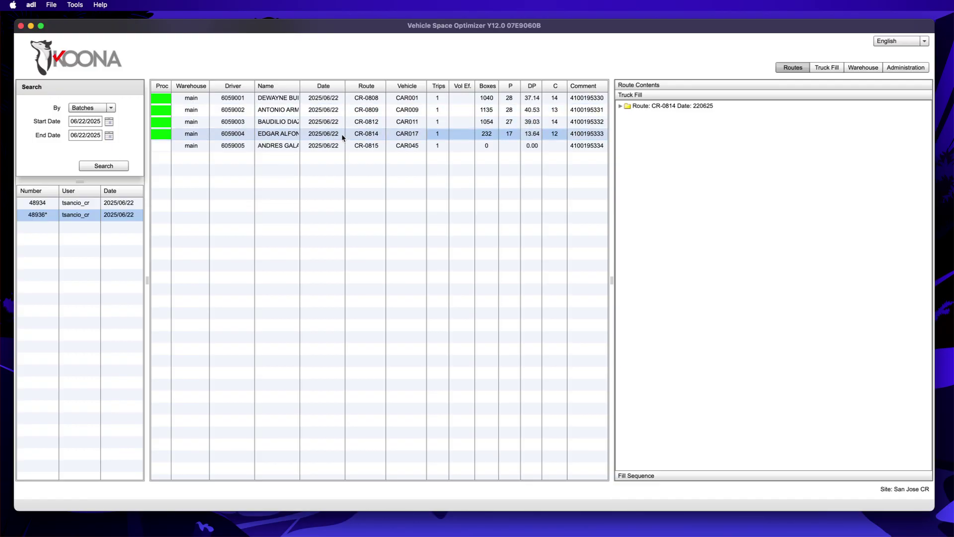
{"action": "left_click", "coordinate": [336, 101], "text": "shift"}
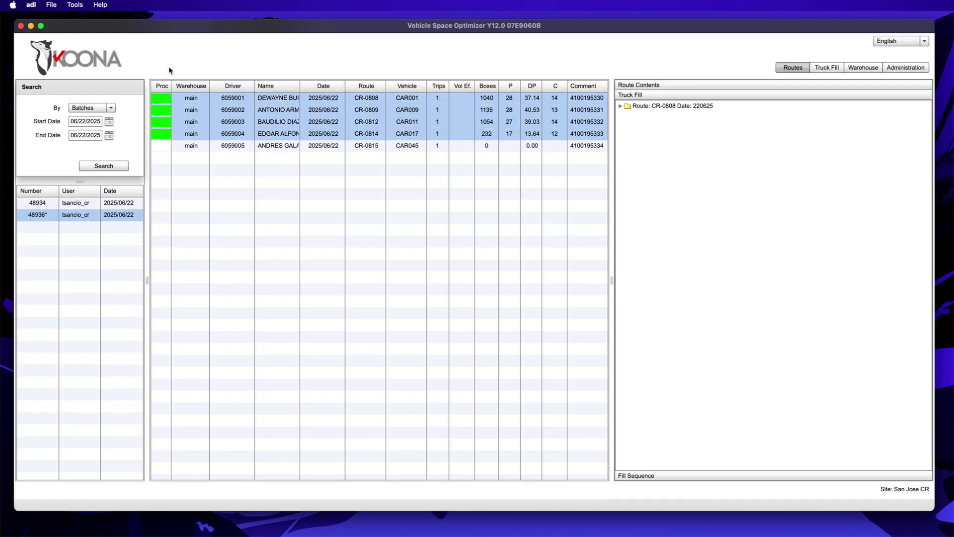
{"action": "left_click", "coordinate": [52, 5]}
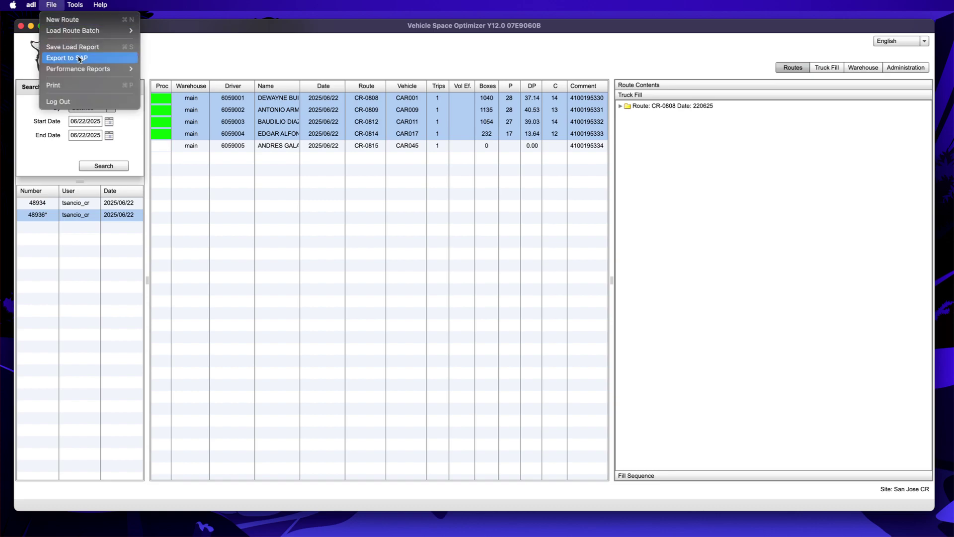
{"action": "mouse_move", "coordinate": [88, 75]}
{"action": "mouse_move", "coordinate": [183, 91]}
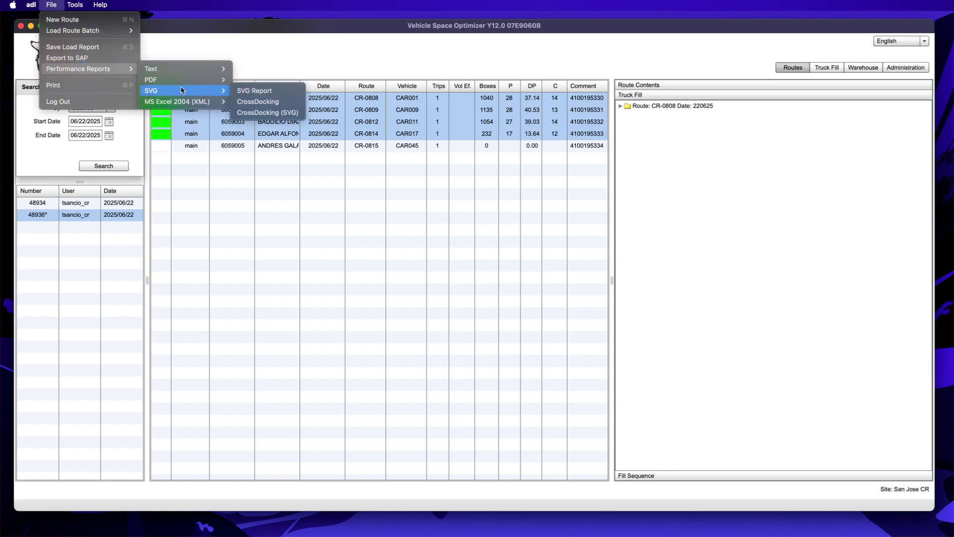
{"action": "left_click", "coordinate": [267, 101]}
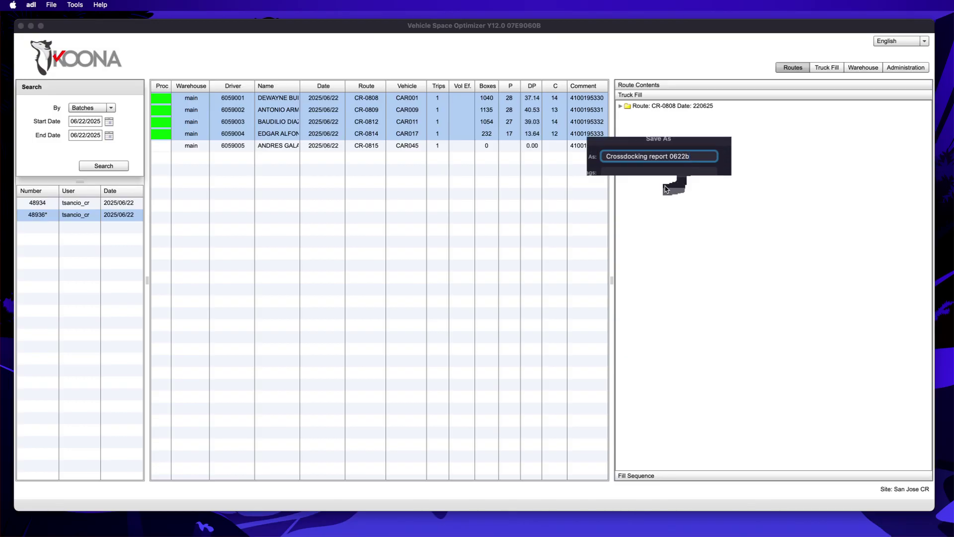
{"action": "key", "text": "BackSpace"}
{"action": "type", "text": "c.ht"}
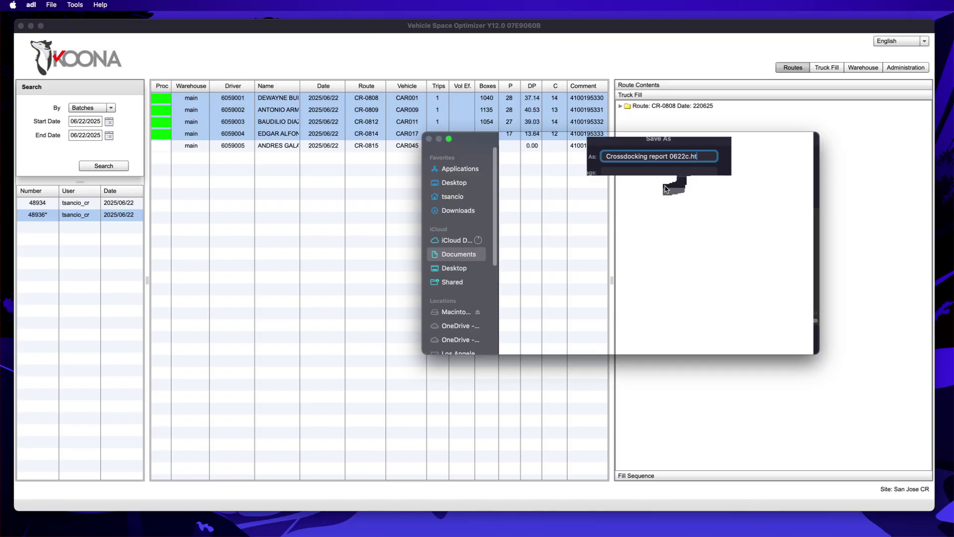
{"action": "key", "text": "Return"}
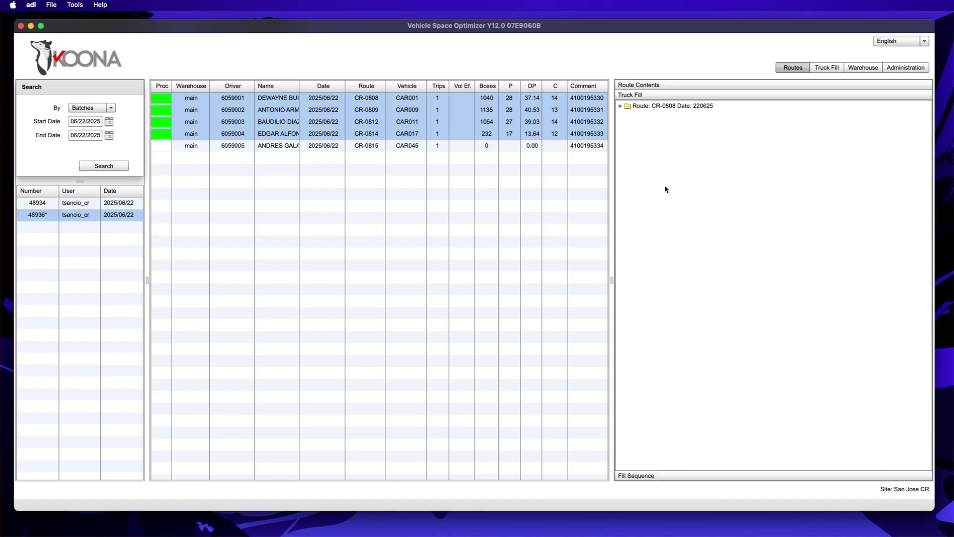
- Switch to Safari, open "Crossdocking report 0622c.html" from the Crossdocking folder, and move the window fully into view
{"action": "key", "text": "super+Tab"}
{"action": "key", "text": "super+o"}
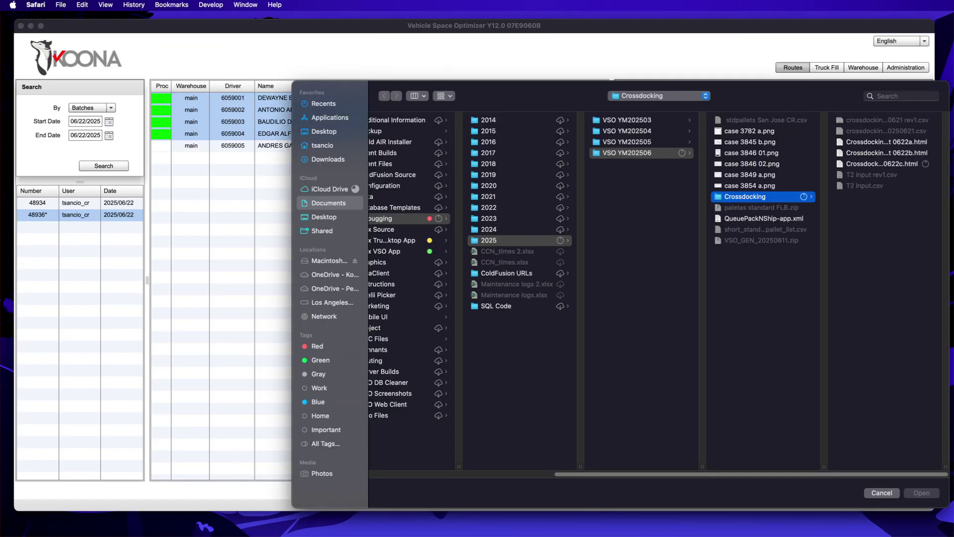
{"action": "left_click", "coordinate": [902, 164]}
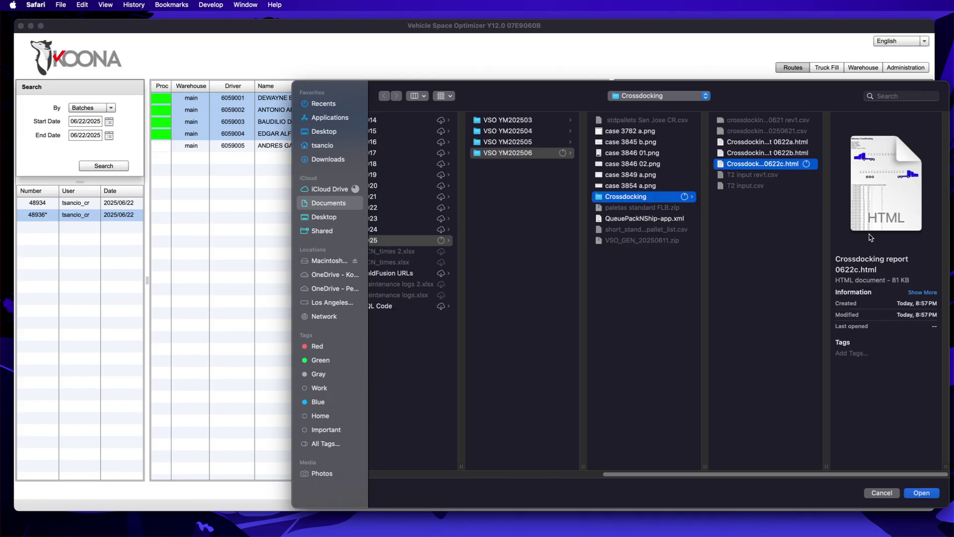
{"action": "key", "text": "Return"}
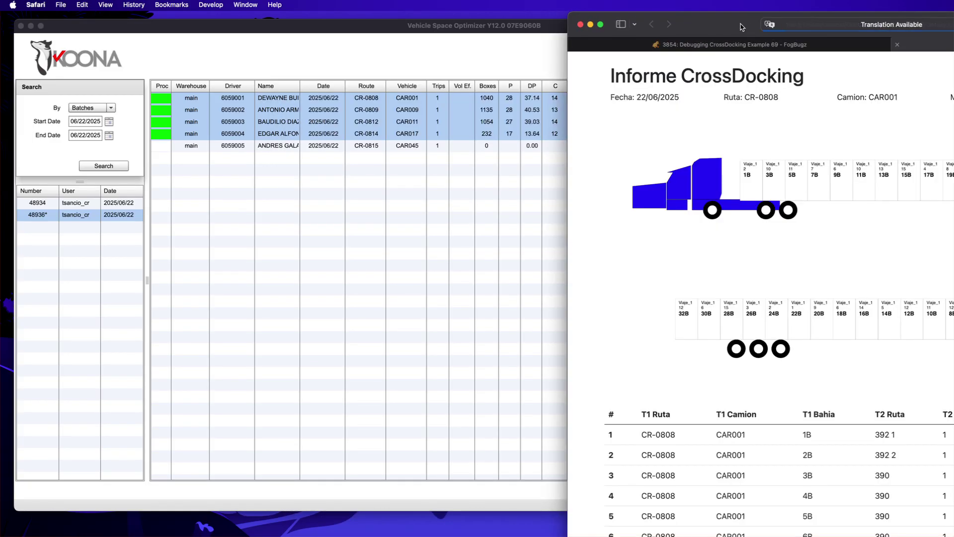
{"action": "left_click_drag", "start_coordinate": [742, 27], "coordinate": [243, 27]}
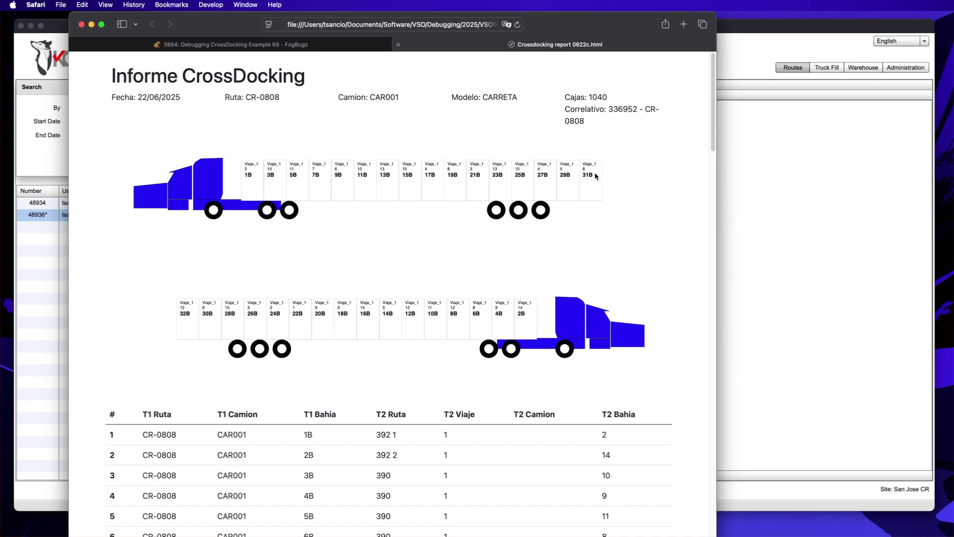
- Examine route CR-0808's truck diagrams in the report and compare the T1 bays with their T2 routes and bays
{"action": "scroll", "coordinate": [595, 176], "scroll_direction": "down", "scroll_amount": 5}
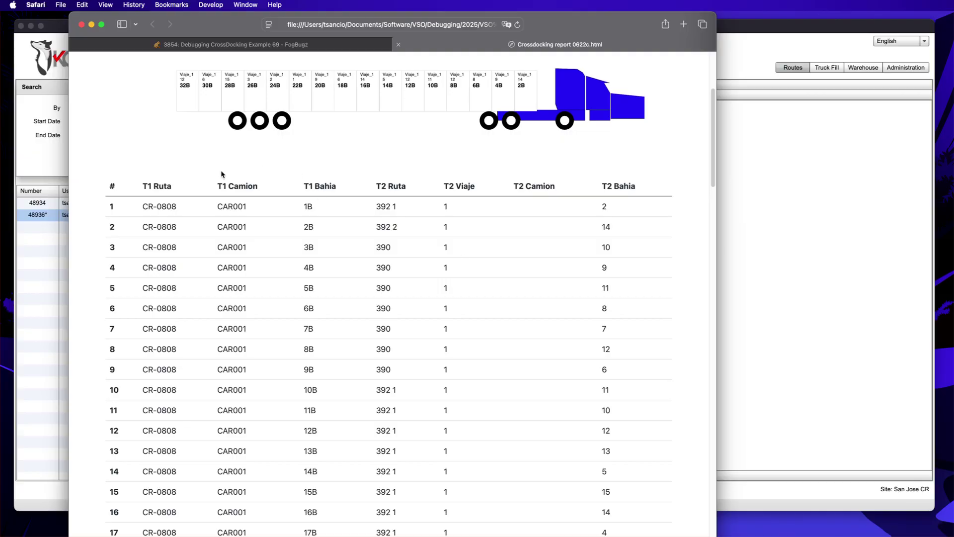
{"action": "scroll", "coordinate": [391, 168], "scroll_direction": "up", "scroll_amount": 5}
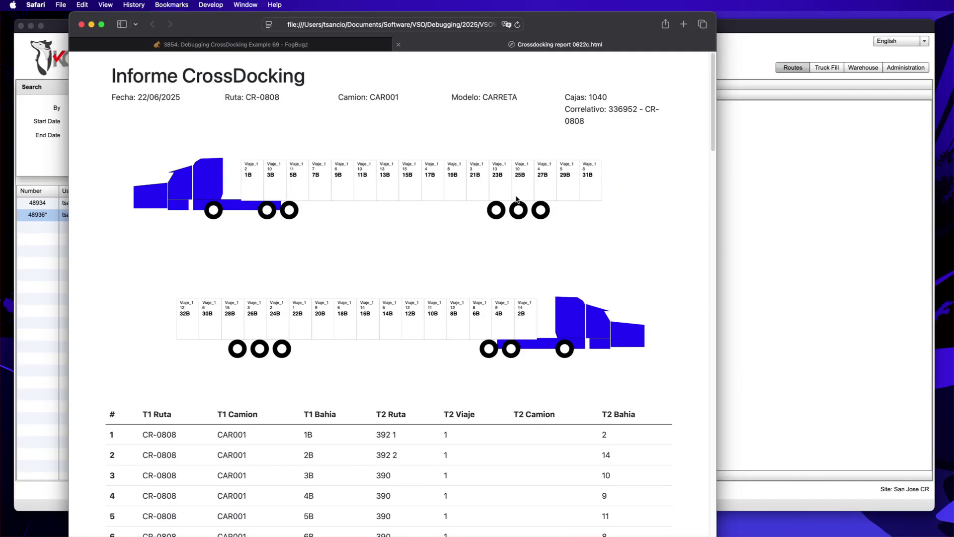
{"action": "scroll", "coordinate": [387, 316], "scroll_direction": "down", "scroll_amount": 5}
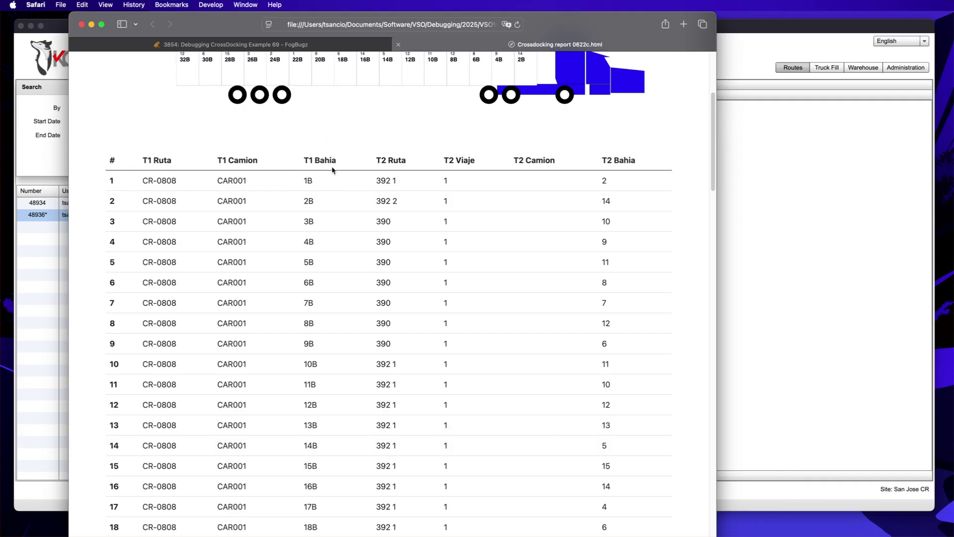
{"action": "scroll", "coordinate": [513, 142], "scroll_direction": "up", "scroll_amount": 1}
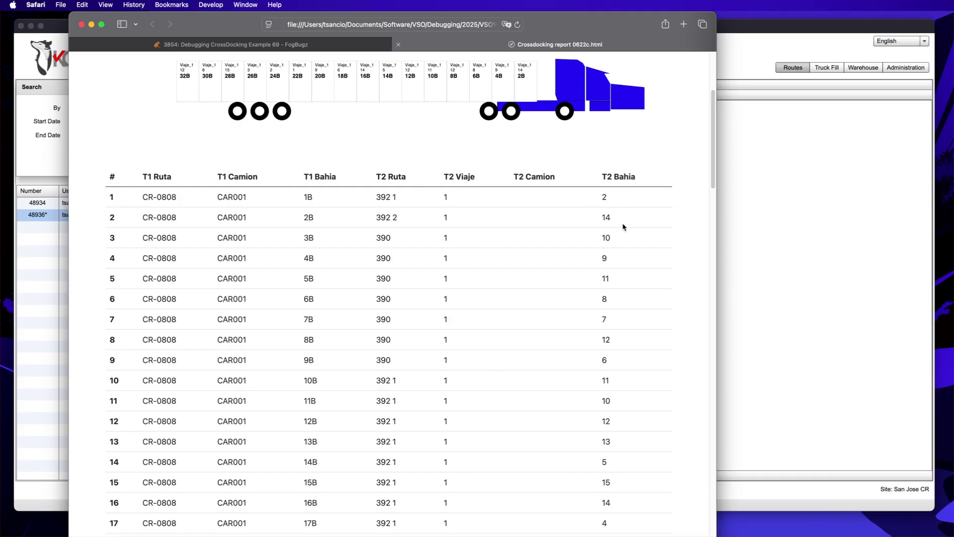
{"action": "scroll", "coordinate": [623, 229], "scroll_direction": "down", "scroll_amount": 15}
{"action": "scroll", "coordinate": [623, 228], "scroll_direction": "up", "scroll_amount": 20}
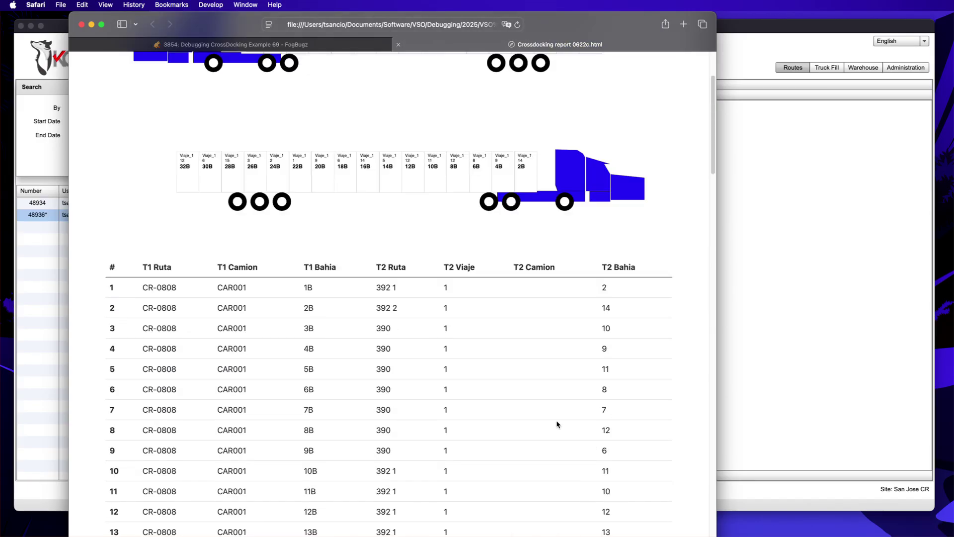